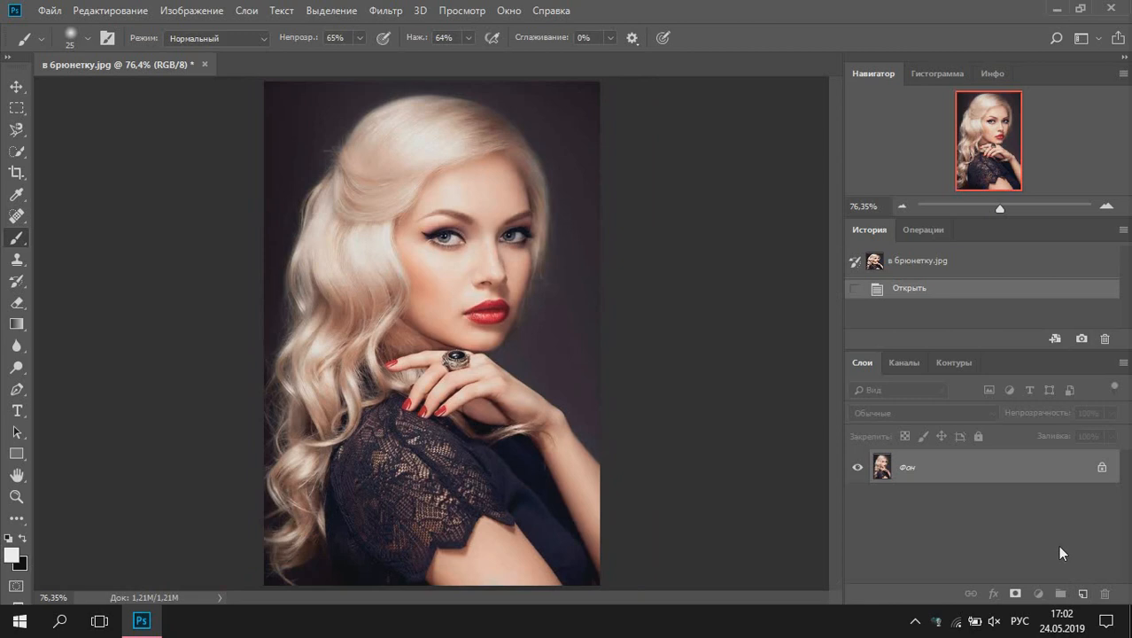
Step: Duplicate the background layer and enter Quick Mask mode with black as the foreground colour
left_click_drag(1084, 478, 1081, 594)
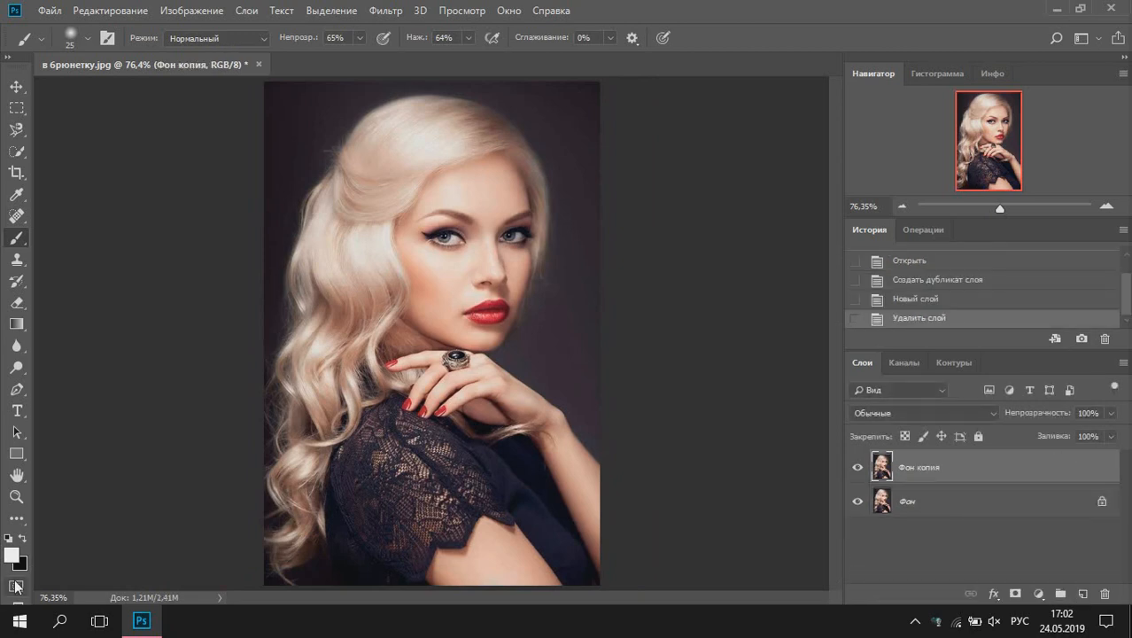
left_click(16, 586)
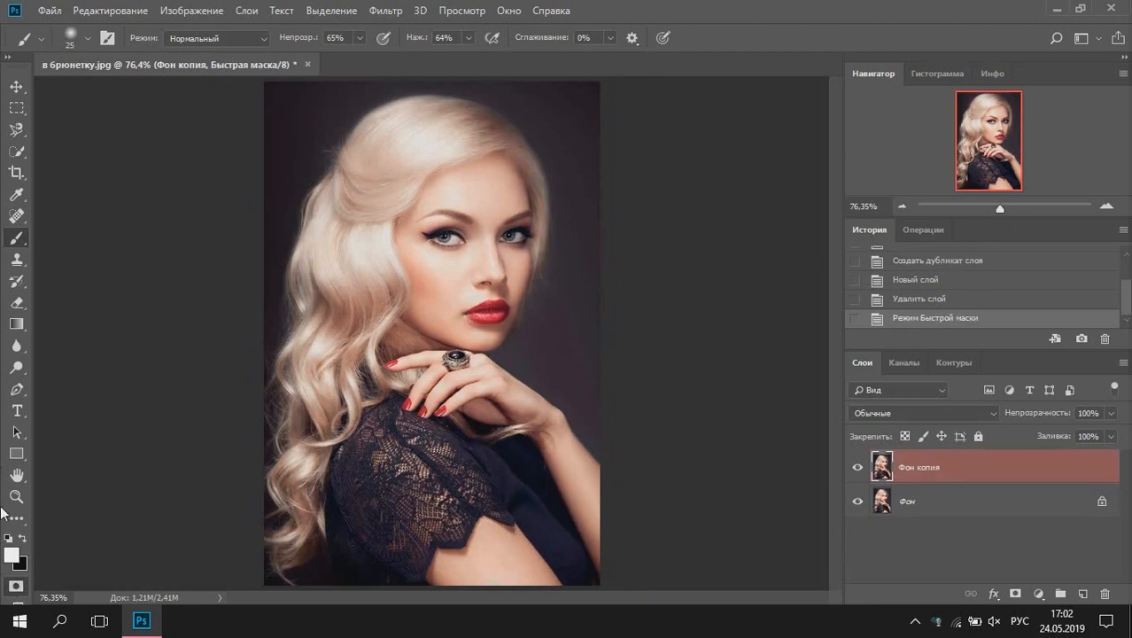
left_click(22, 538)
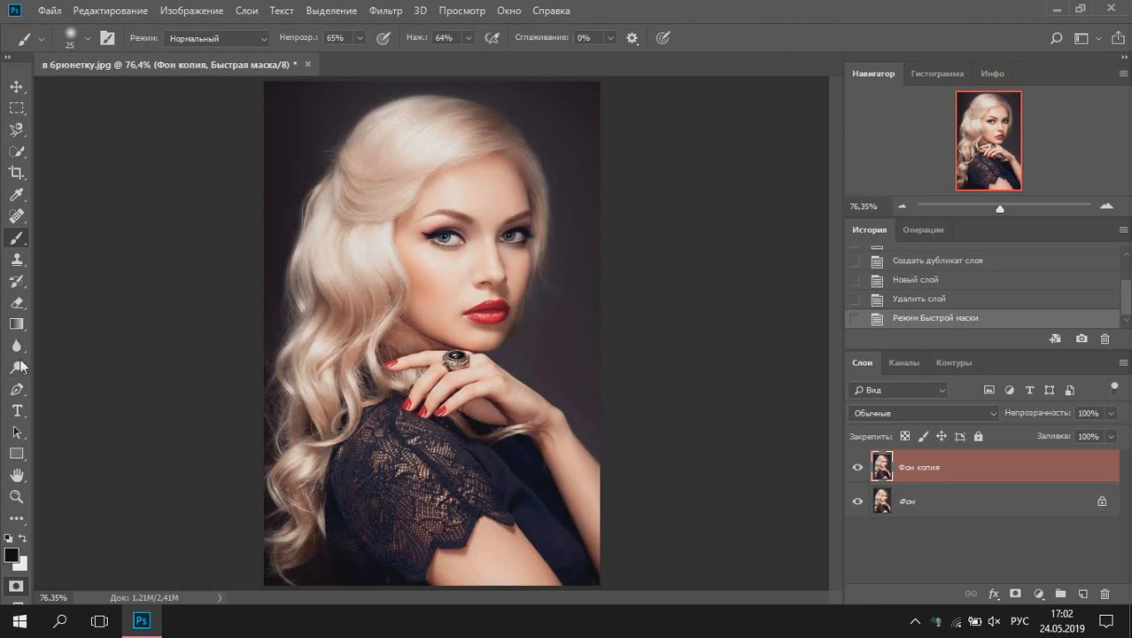
Step: Choose the soft round Brush and set its opacity and flow to 100%
right_click(22, 247)
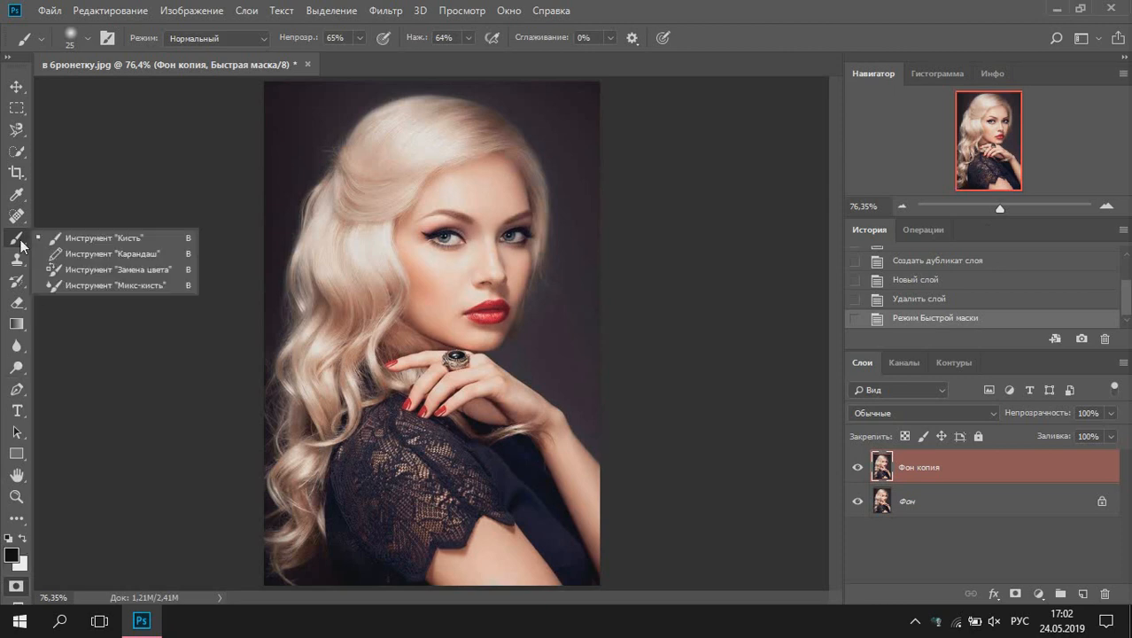
left_click(87, 39)
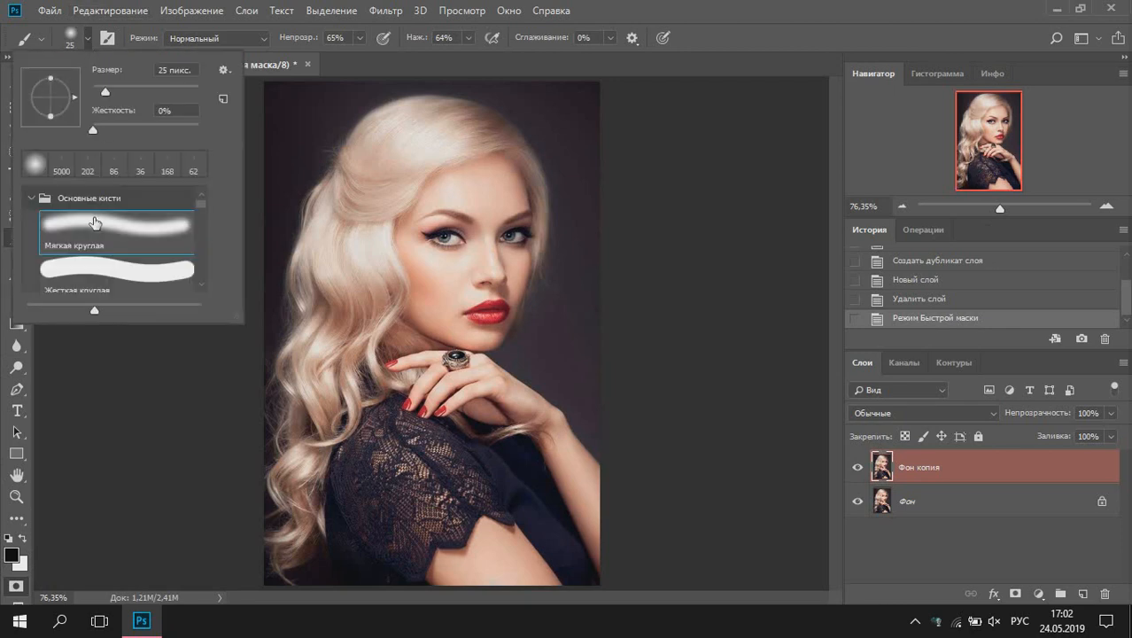
left_click(88, 38)
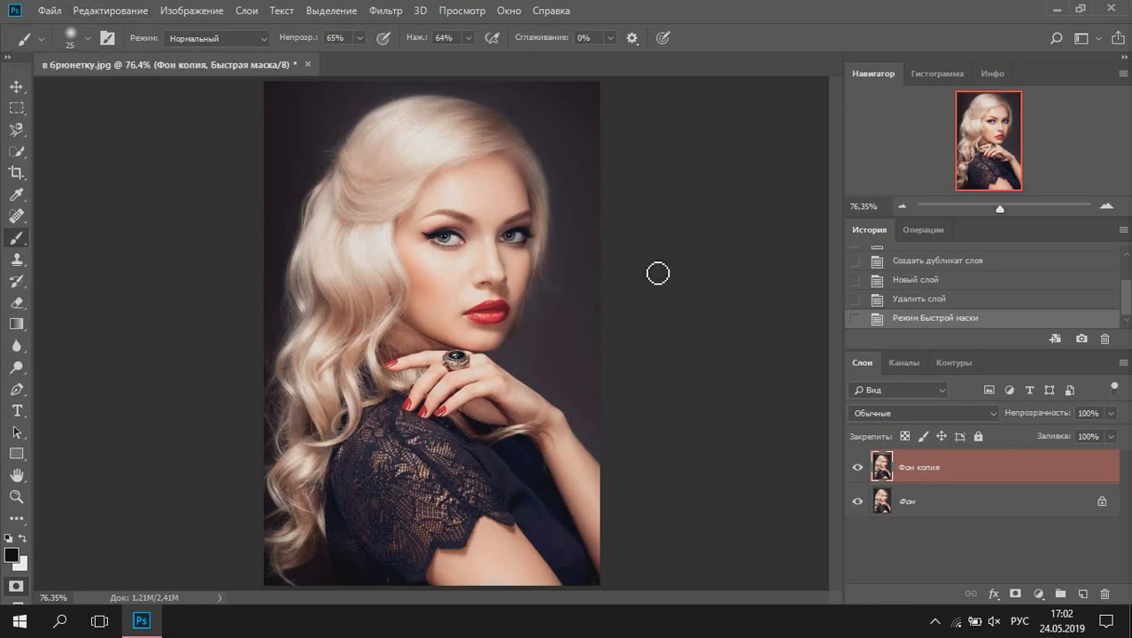
left_click_drag(1001, 206, 1008, 211)
left_click_drag(353, 215, 415, 444)
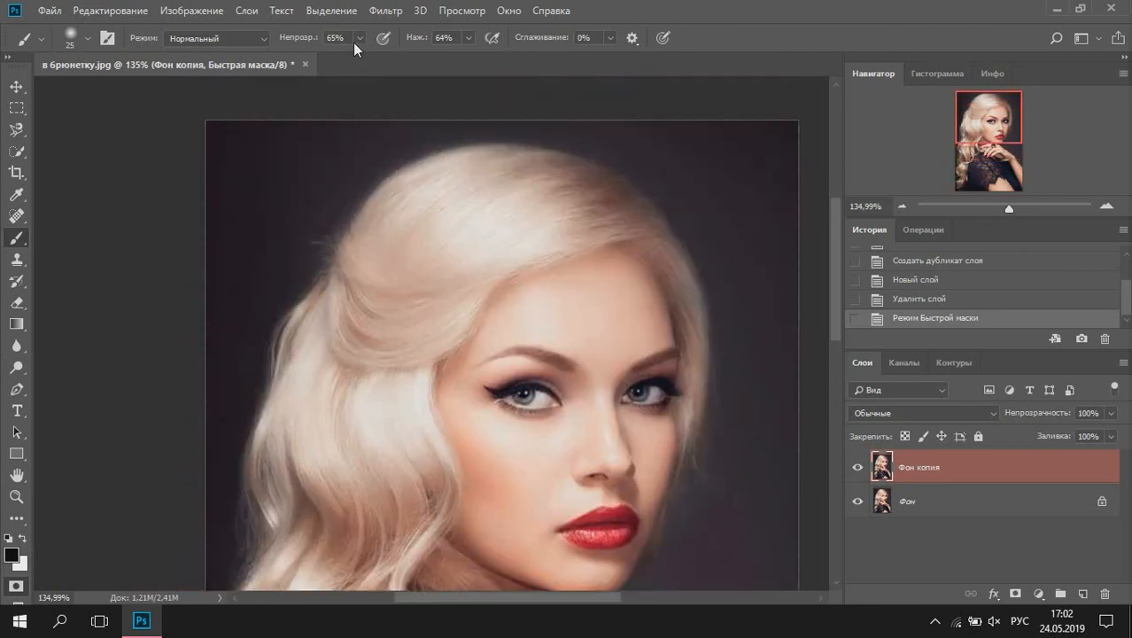
left_click(464, 38)
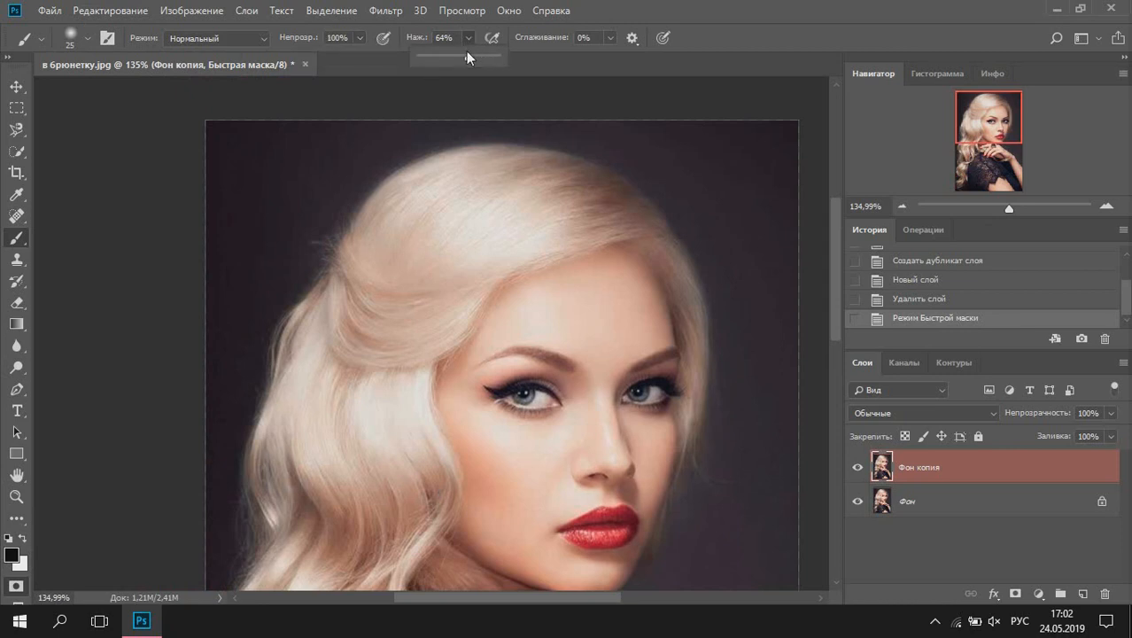
Step: Set the brush size to 59 px and paint the mask over the hair at the top of the head
left_click(471, 217)
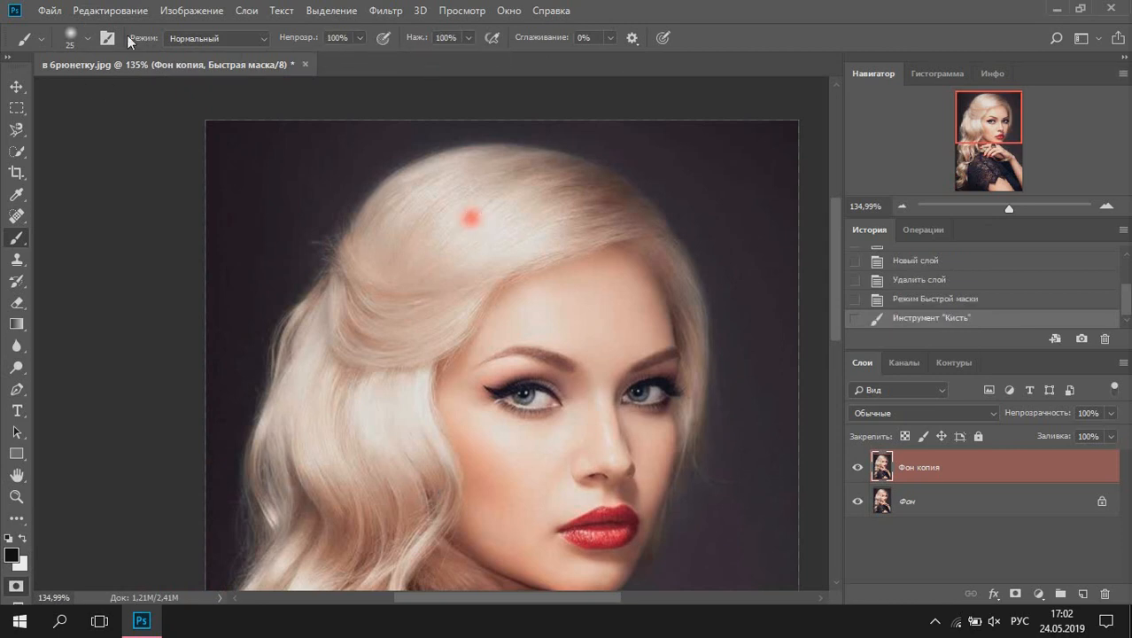
right_click(412, 219)
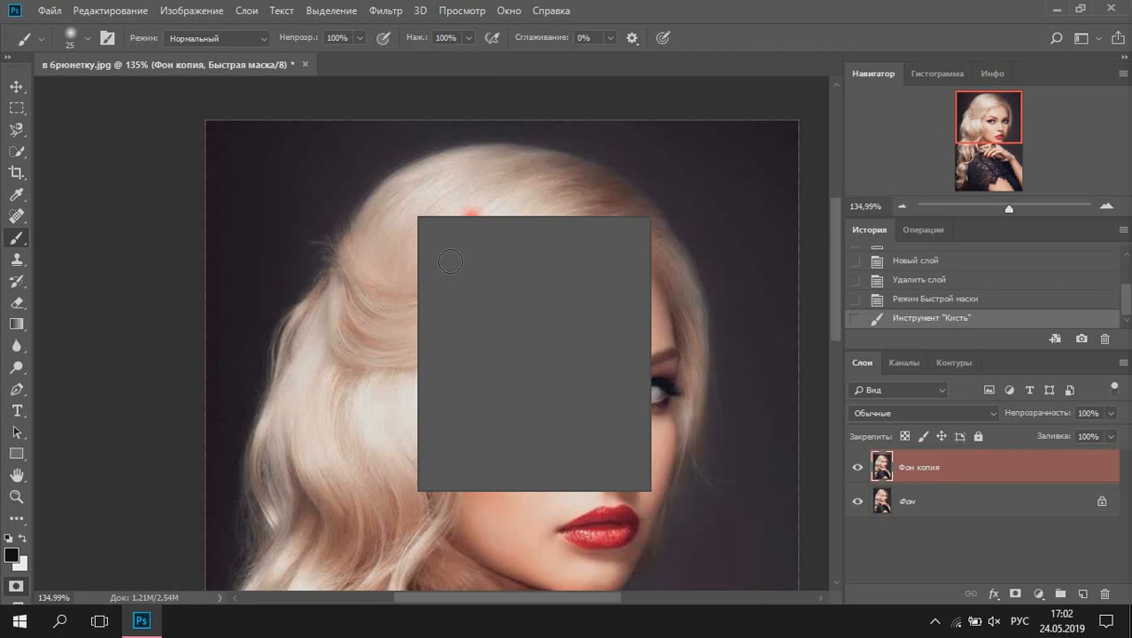
left_click_drag(532, 263, 533, 263)
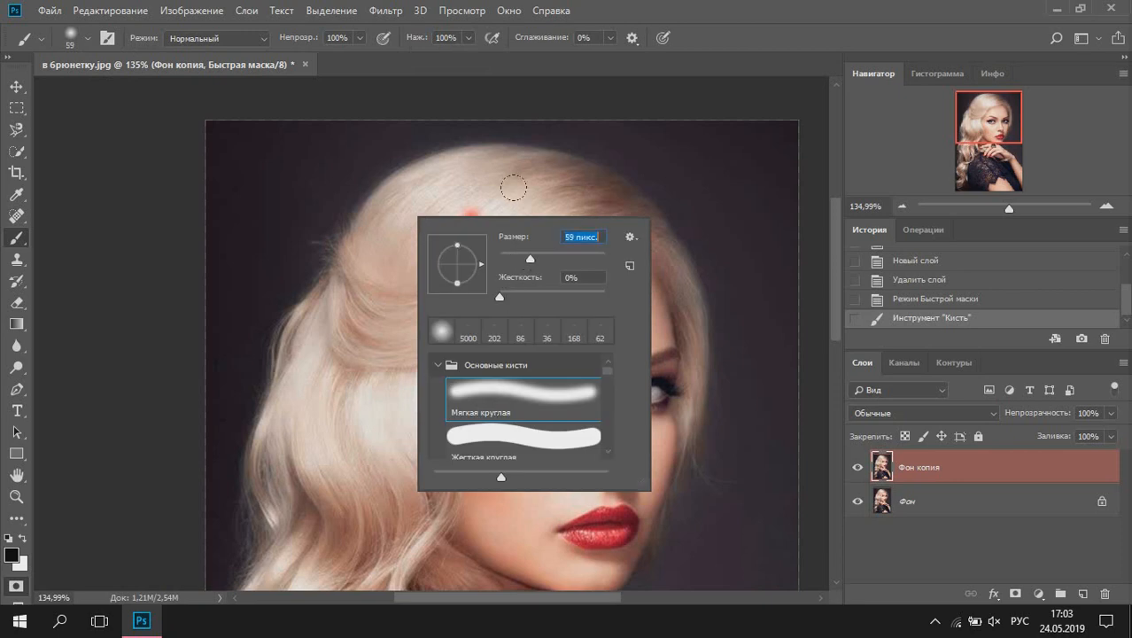
left_click(518, 189)
mouse_move(519, 188)
left_mouse_down()
mouse_move(433, 204)
mouse_move(465, 208)
mouse_move(380, 265)
mouse_move(415, 196)
mouse_move(360, 266)
left_mouse_up()
key("bracketleft")
key("bracketleft")
key("bracketleft")
key("bracketleft")
key("bracketleft")
key("bracketleft")
mouse_move(411, 184)
left_mouse_down()
mouse_move(496, 162)
mouse_move(576, 186)
mouse_move(426, 336)
mouse_move(317, 317)
mouse_move(266, 522)
mouse_move(283, 366)
mouse_move(404, 323)
mouse_move(531, 240)
mouse_move(488, 286)
left_mouse_up()
key("bracketright")
key("bracketright")
key("bracketright")
key("bracketleft")
left_click_drag(628, 228, 433, 210)
Step: Paint the mask up to the edges of the hair around the face with a smaller brush
left_click(1016, 210)
key("bracketleft")
key("bracketleft")
key("bracketleft")
mouse_move(516, 309)
left_mouse_down()
mouse_move(488, 215)
mouse_move(539, 306)
left_mouse_up()
mouse_move(559, 399)
left_mouse_down()
mouse_move(578, 240)
mouse_move(551, 326)
mouse_move(558, 347)
left_mouse_up()
left_click_drag(566, 228, 549, 390)
left_click_drag(554, 456, 602, 283)
key("bracketleft")
key("bracketleft")
left_click_drag(584, 371, 535, 528)
Step: Paint the mask over the long wavy hair beside the face, enlarging the brush for wide areas and reducing it for edges
mouse_move(217, 305)
left_mouse_down()
mouse_move(377, 317)
mouse_move(437, 212)
left_mouse_up()
key("bracketright")
key("bracketright")
key("bracketright")
mouse_move(427, 180)
left_mouse_down()
mouse_move(437, 334)
mouse_move(332, 243)
mouse_move(372, 483)
left_mouse_up()
key("bracketright")
key("bracketright")
key("bracketright")
key("bracketright")
key("bracketright")
left_click_drag(251, 227, 248, 404)
left_click_drag(370, 229, 362, 327)
left_click_drag(363, 496, 399, 257)
mouse_move(354, 461)
left_mouse_down()
mouse_move(402, 195)
mouse_move(288, 332)
left_mouse_up()
left_click_drag(253, 230, 297, 434)
left_click_drag(358, 319, 335, 385)
key("bracketleft")
key("bracketleft")
key("bracketleft")
key("bracketleft")
key("bracketleft")
key("bracketleft")
key("bracketleft")
left_click_drag(373, 299, 387, 463)
key("bracketright")
left_click_drag(512, 197, 583, 271)
Step: Undo the last two brush strokes on the hair mask
left_click(936, 284)
scroll(614, 285, "down", 8)
scroll(425, 347, "up", 10)
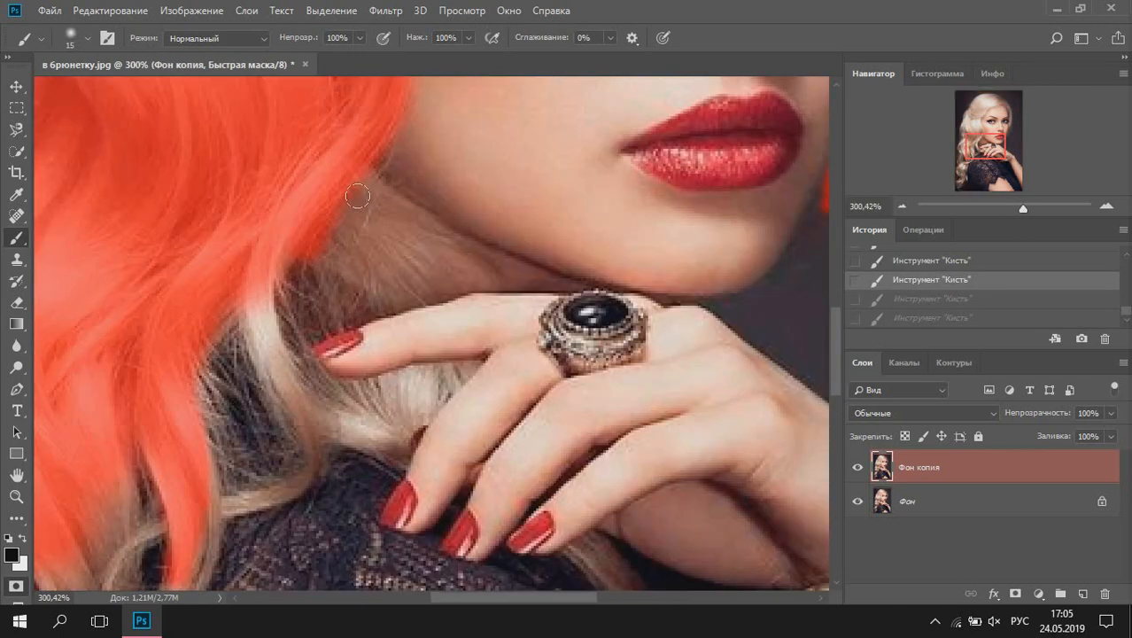
Step: Mask the loose strands and curls beside the neck and behind the hand with a small brush
key("bracketleft")
mouse_move(450, 234)
left_mouse_down()
mouse_move(402, 268)
mouse_move(350, 225)
mouse_move(413, 295)
mouse_move(331, 316)
mouse_move(308, 295)
mouse_move(375, 275)
mouse_move(313, 336)
mouse_move(285, 280)
mouse_move(322, 379)
mouse_move(485, 370)
mouse_move(434, 415)
left_mouse_up()
key("bracketleft")
mouse_move(474, 373)
left_mouse_down()
mouse_move(435, 405)
mouse_move(408, 467)
mouse_move(322, 432)
left_mouse_up()
key("bracketright")
mouse_move(317, 416)
left_mouse_down()
mouse_move(349, 424)
mouse_move(341, 409)
mouse_move(393, 404)
left_mouse_up()
left_click_drag(288, 387, 307, 423)
mouse_move(275, 298)
left_mouse_down()
mouse_move(352, 253)
mouse_move(395, 106)
left_mouse_up()
key("bracketleft")
key("bracketleft")
mouse_move(432, 262)
left_mouse_down()
mouse_move(345, 314)
mouse_move(388, 314)
left_mouse_up()
left_click_drag(320, 209, 341, 310)
left_click_drag(243, 429, 300, 337)
left_click_drag(300, 288, 452, 186)
mouse_move(457, 301)
left_mouse_down()
mouse_move(492, 237)
mouse_move(473, 271)
mouse_move(260, 360)
left_mouse_up()
key("x")
key("x")
mouse_move(400, 173)
left_mouse_down()
mouse_move(395, 302)
mouse_move(303, 353)
left_mouse_up()
left_click_drag(283, 190, 426, 536)
mouse_move(398, 259)
left_mouse_down()
mouse_move(409, 571)
mouse_move(434, 237)
left_mouse_up()
mouse_move(377, 375)
left_mouse_down()
mouse_move(339, 133)
mouse_move(434, 454)
left_mouse_up()
Step: Extend the mask over the lower curls along the shoulder down to the hair ends, adapting the brush size to each curl
key("bracketright")
key("bracketright")
left_click_drag(330, 206, 354, 288)
mouse_move(335, 314)
left_mouse_down()
mouse_move(338, 248)
mouse_move(337, 468)
left_mouse_up()
left_click_drag(288, 471, 275, 403)
key("bracketright")
key("bracketright")
key("bracketright")
mouse_move(356, 448)
left_mouse_down()
mouse_move(367, 308)
mouse_move(365, 459)
left_mouse_up()
left_click_drag(423, 334, 473, 159)
mouse_move(434, 288)
left_mouse_down()
mouse_move(311, 348)
mouse_move(351, 488)
mouse_move(330, 379)
left_mouse_up()
key("bracketleft")
key("bracketleft")
key("bracketleft")
key("bracketleft")
left_click_drag(427, 343, 390, 219)
left_click_drag(339, 420, 280, 510)
mouse_move(287, 538)
left_mouse_down()
mouse_move(306, 359)
mouse_move(376, 507)
left_mouse_up()
mouse_move(306, 438)
left_mouse_down()
mouse_move(465, 343)
mouse_move(501, 352)
left_mouse_up()
mouse_move(485, 186)
left_mouse_down()
mouse_move(384, 443)
mouse_move(421, 220)
left_mouse_up()
left_click_drag(431, 328, 457, 257)
key("bracketright")
key("bracketright")
key("bracketright")
mouse_move(376, 182)
left_mouse_down()
mouse_move(392, 273)
mouse_move(337, 239)
mouse_move(300, 319)
mouse_move(340, 451)
left_mouse_up()
mouse_move(340, 451)
left_mouse_down()
mouse_move(398, 563)
mouse_move(398, 322)
left_mouse_up()
mouse_move(397, 355)
left_mouse_down()
mouse_move(359, 442)
mouse_move(270, 441)
mouse_move(281, 380)
mouse_move(346, 386)
left_mouse_up()
Step: Mask the thin strand beside the far cheek and erase the excess mask around it and the eyelashes with white
key("bracketleft")
key("bracketleft")
key("bracketleft")
key("ctrl+0")
left_click_drag(472, 308, 656, 359)
key("x")
left_click_drag(686, 300, 581, 381)
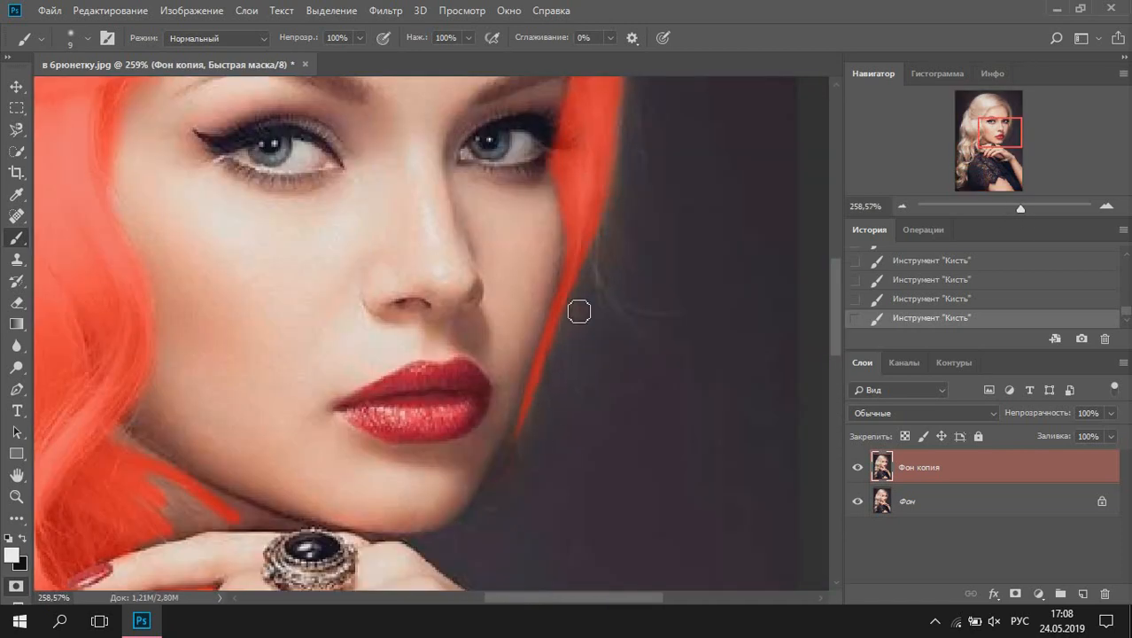
left_click_drag(599, 281, 553, 468)
left_click_drag(509, 315, 510, 361)
key("x")
key("x")
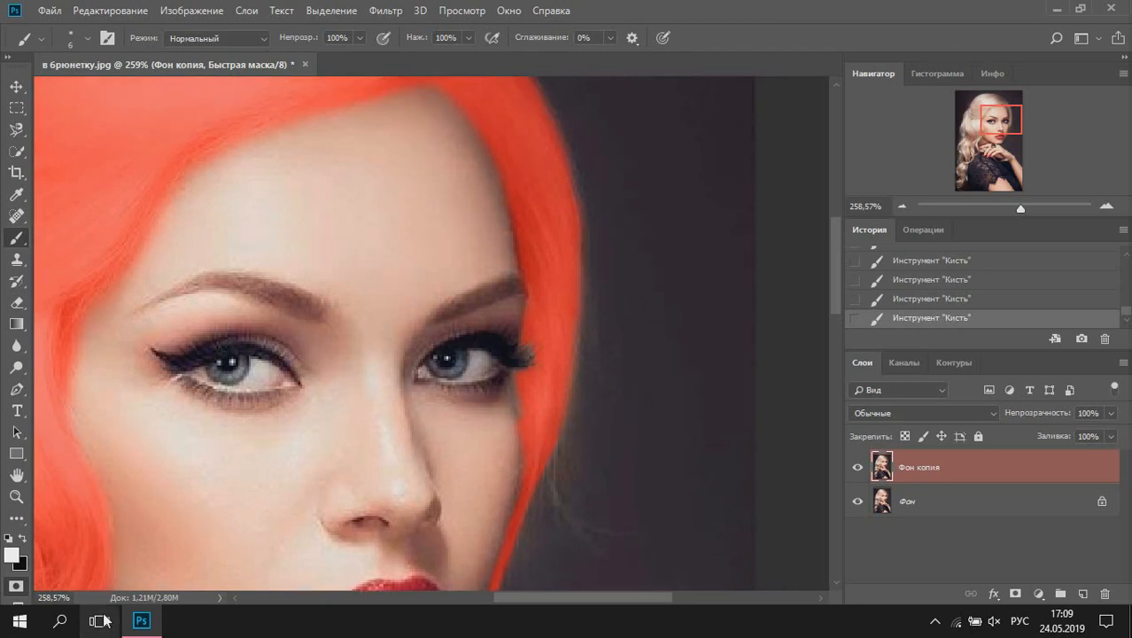
Step: Clean up the mask's edges along the forehead and the outer contour of the hair with the Brush
left_click_drag(502, 402, 512, 308)
key("bracketright")
key("bracketright")
key("bracketright")
key("bracketright")
key("bracketright")
left_click_drag(655, 165, 649, 329)
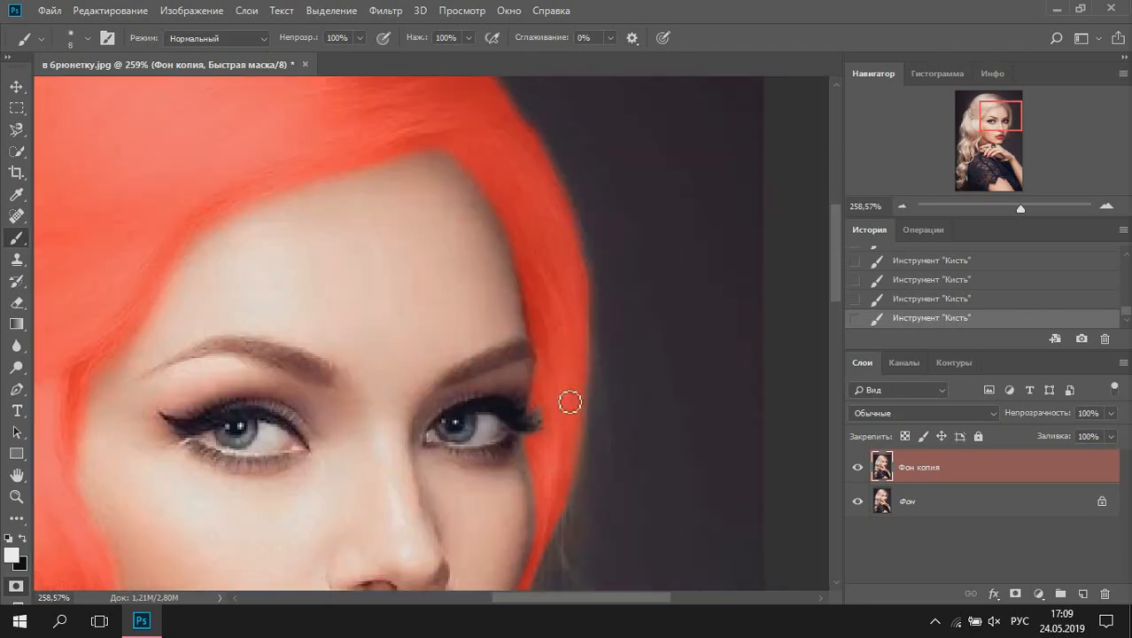
left_click_drag(505, 168, 747, 383)
left_click_drag(333, 470, 399, 139)
left_click_drag(474, 275, 633, 435)
left_click_drag(380, 450, 386, 323)
Step: Touch up the remaining parts of the hair mask, switching between black and white
key("x")
key("x")
left_click_drag(177, 523, 221, 133)
left_click_drag(304, 541, 260, 347)
left_click_drag(417, 387, 430, 558)
left_click_drag(567, 160, 456, 518)
key("x")
key("ctrl+0")
Step: Exit Quick Mask mode and invert the selection so that only the hair is selected
left_click(17, 587)
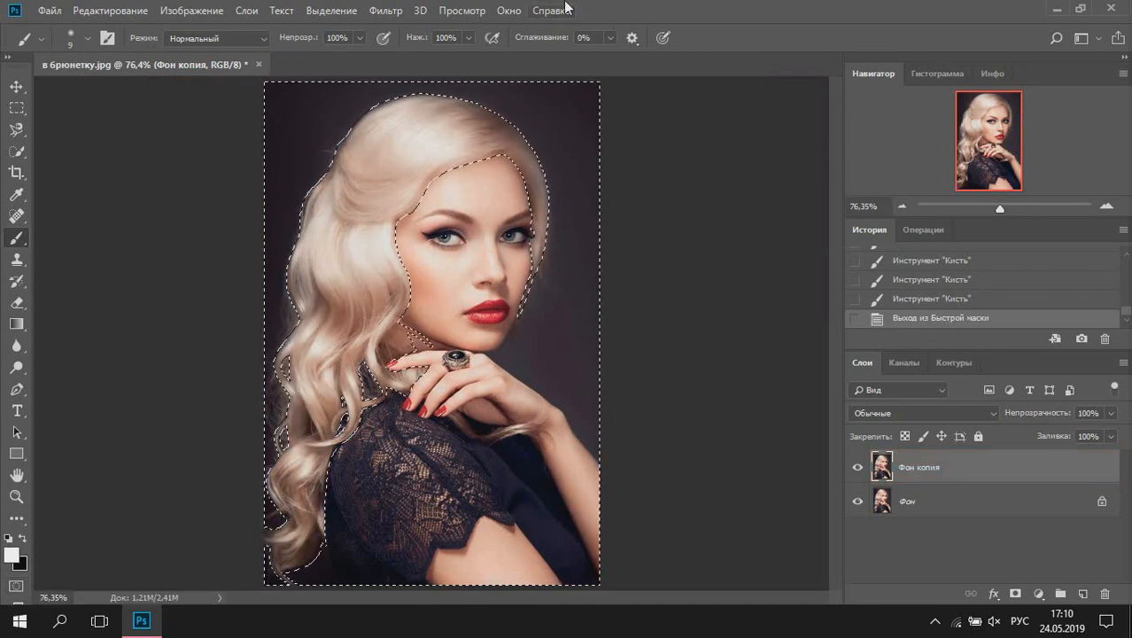
left_click(333, 12)
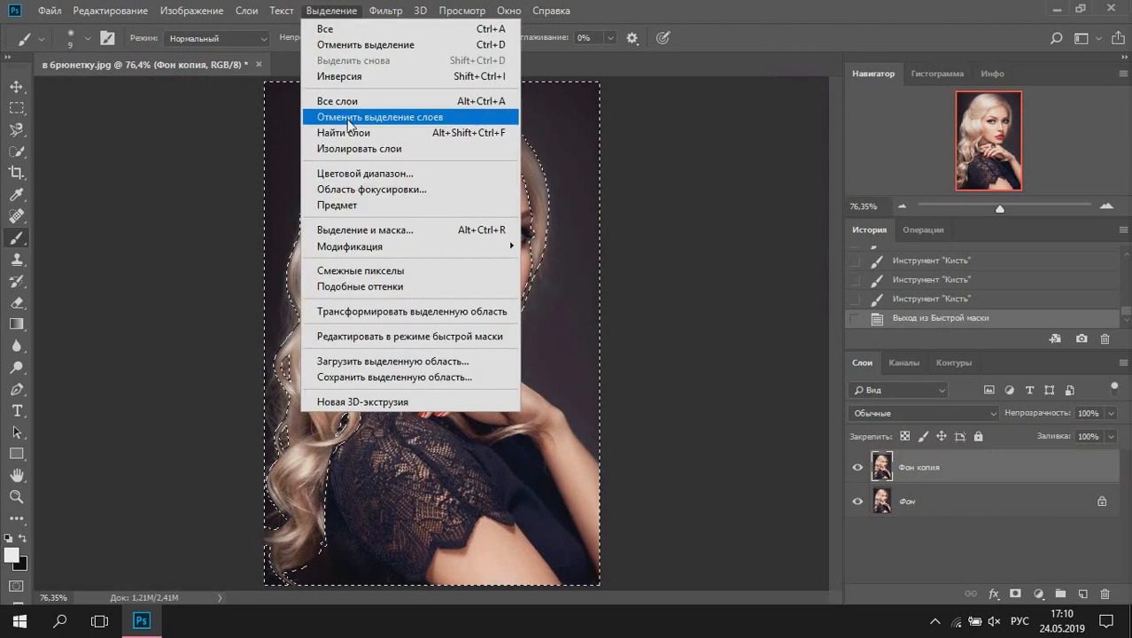
left_click(371, 76)
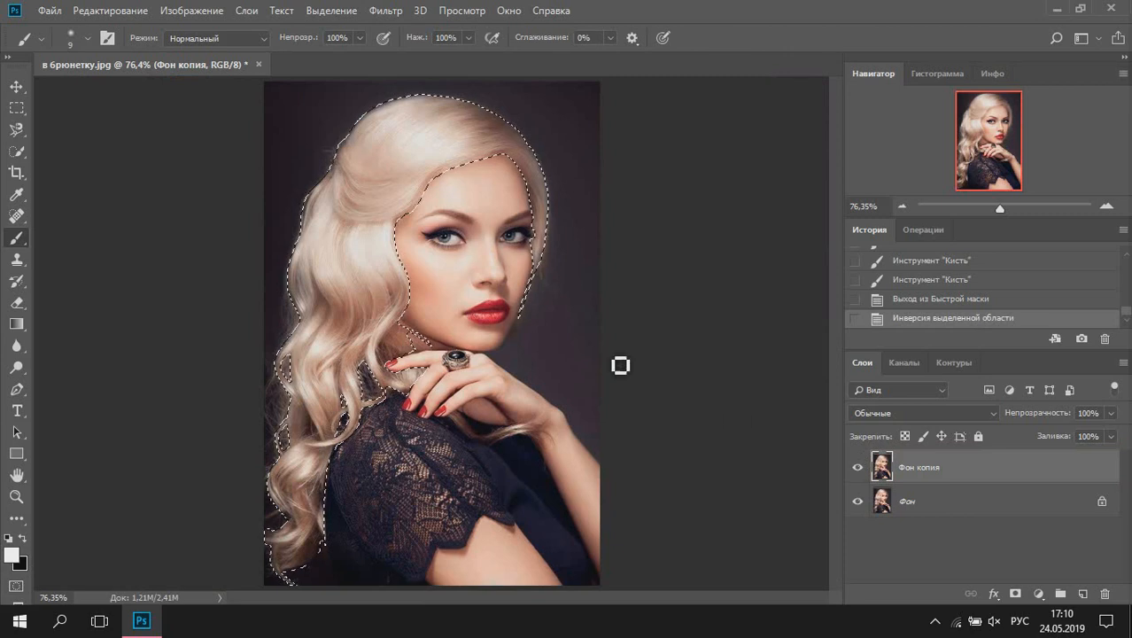
Step: Copy the selected hair to a new layer
left_click(16, 109)
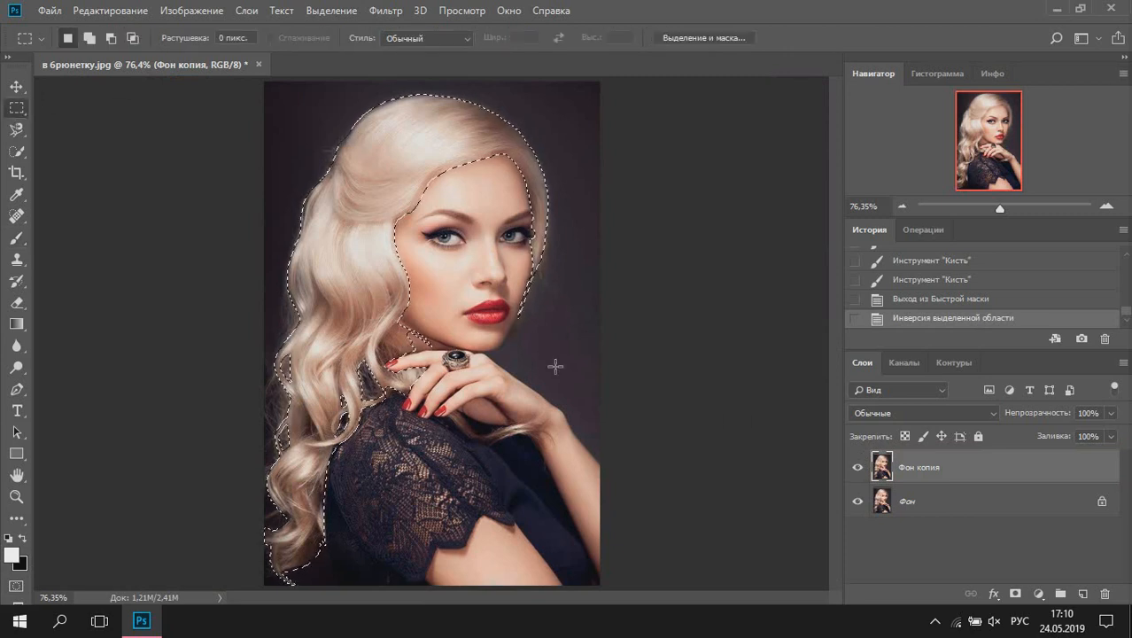
right_click(555, 294)
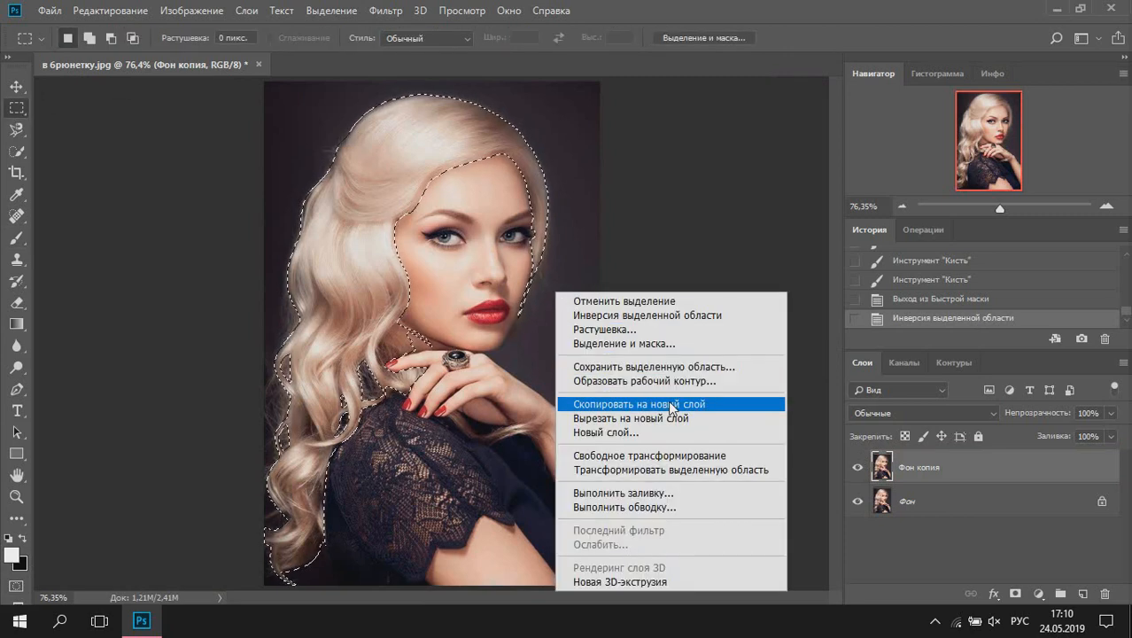
left_click(673, 406)
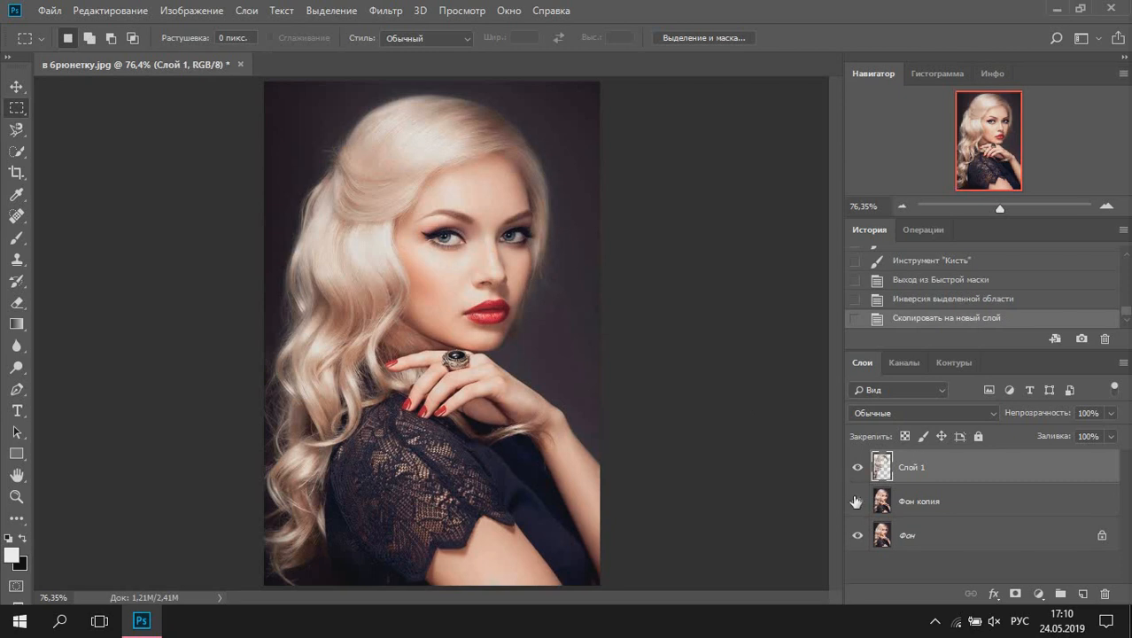
Step: Hide the two background layers to check the extracted hair on its own, and restore the visibility of all layers
left_click(856, 534)
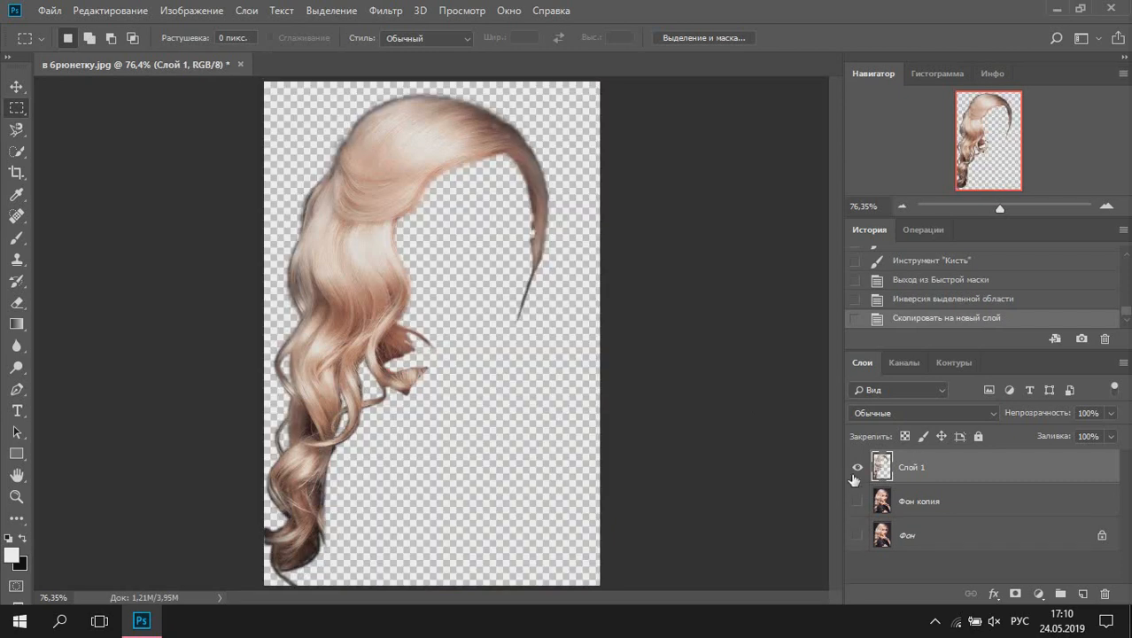
left_click(856, 477)
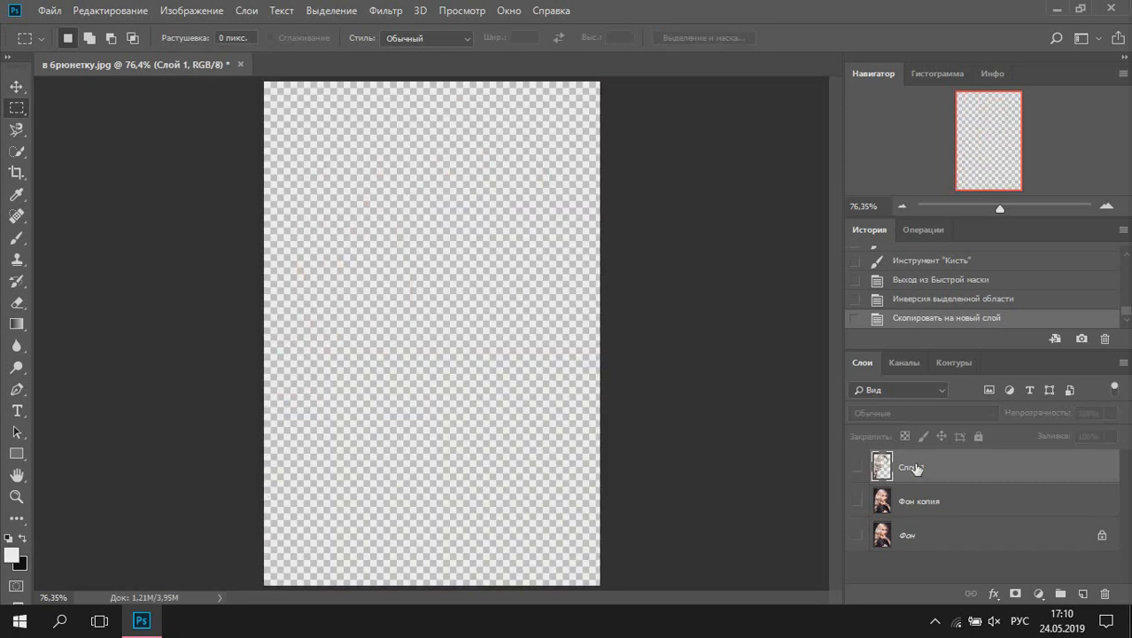
left_click(856, 468)
left_click(857, 535)
Step: Rename the extracted hair layer as "волосы"
double_click(907, 467)
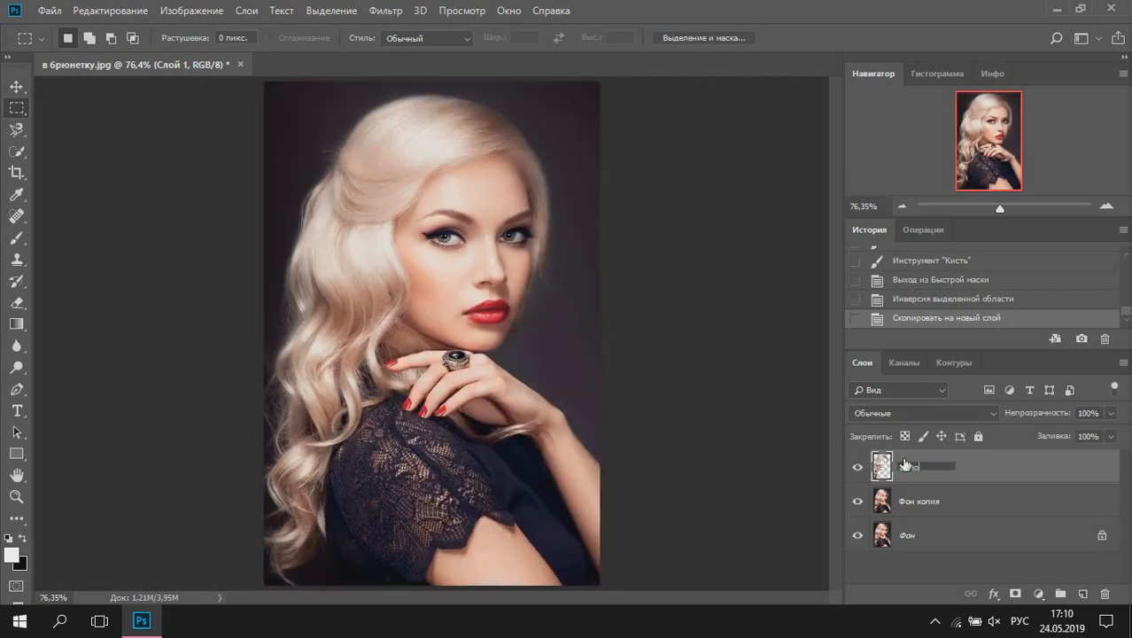
key("Return")
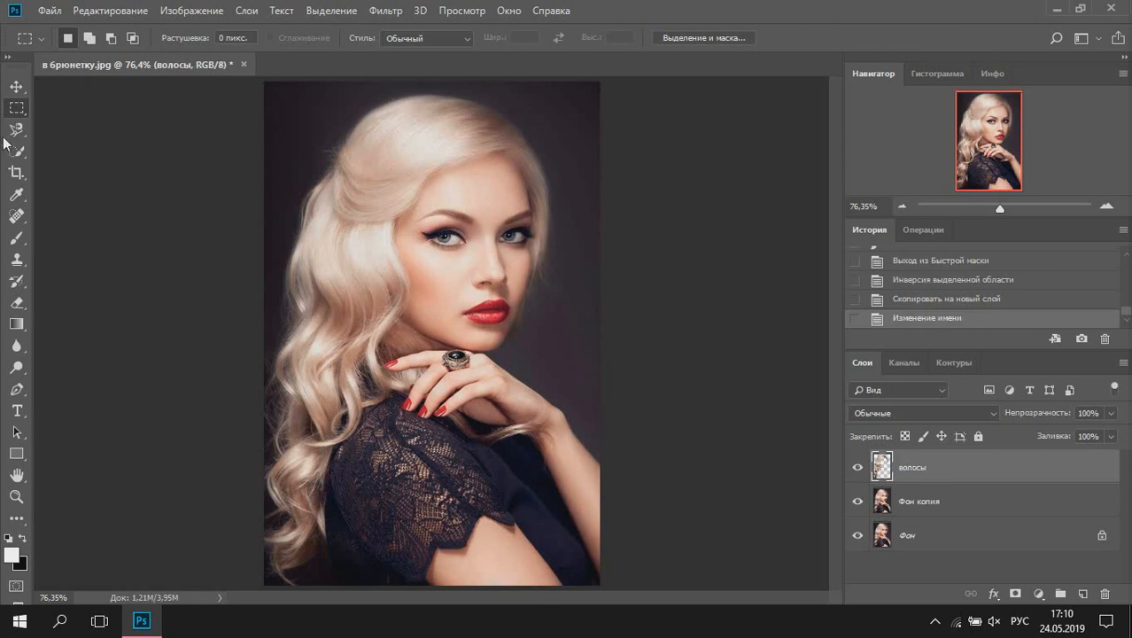
Step: Darken the hair layer with a Levels adjustment, lowering the midtone input and reducing the white output level to 138
left_click(190, 9)
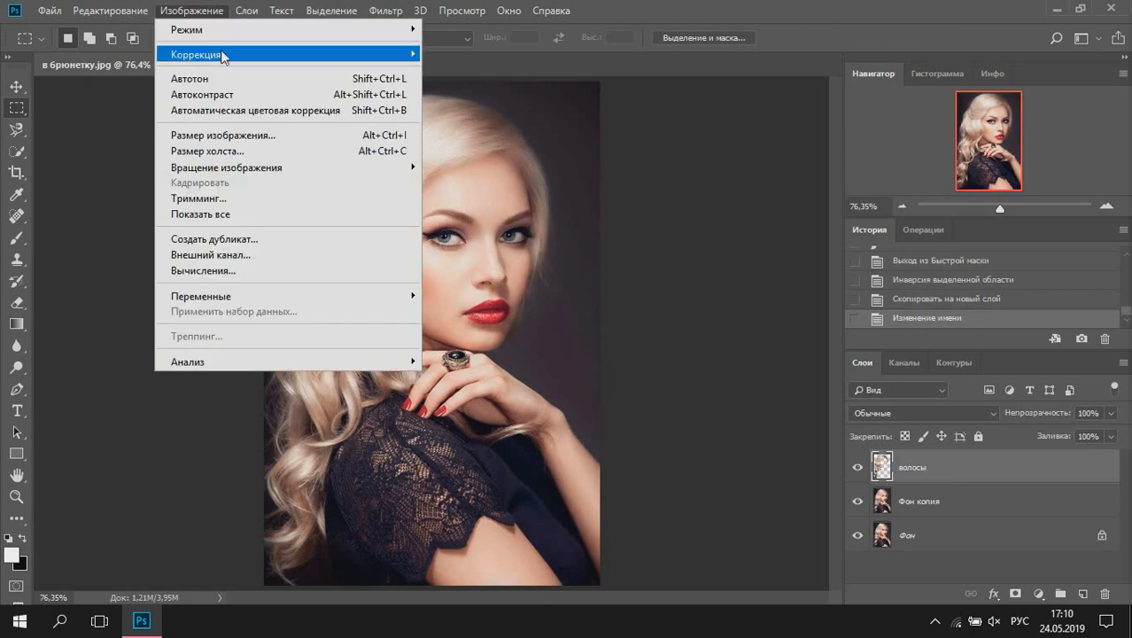
mouse_move(208, 55)
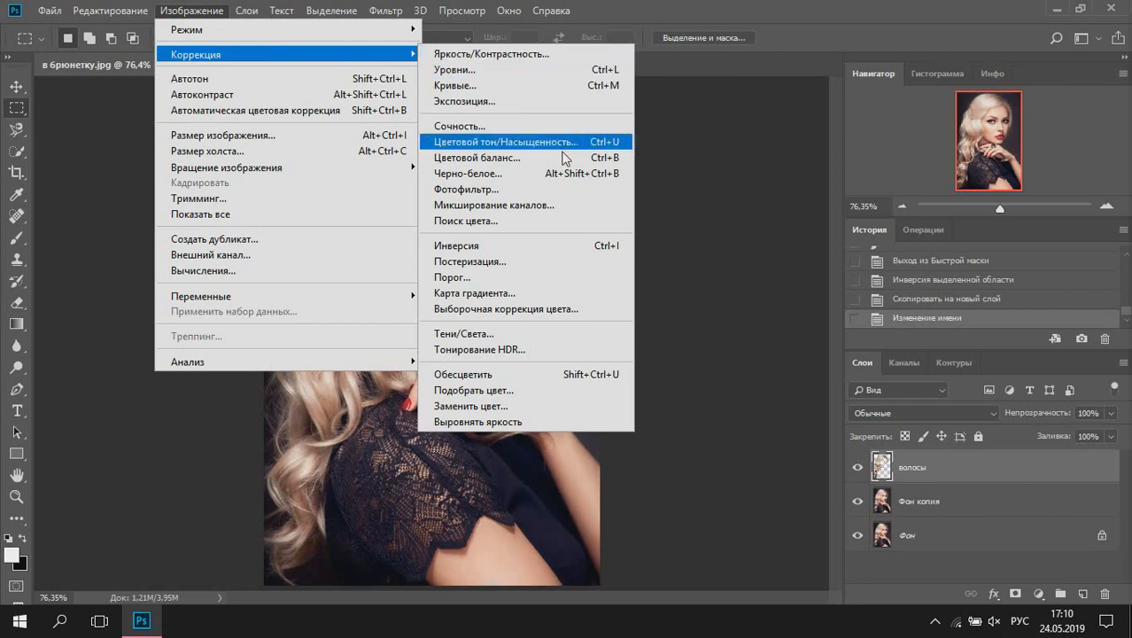
left_click(572, 69)
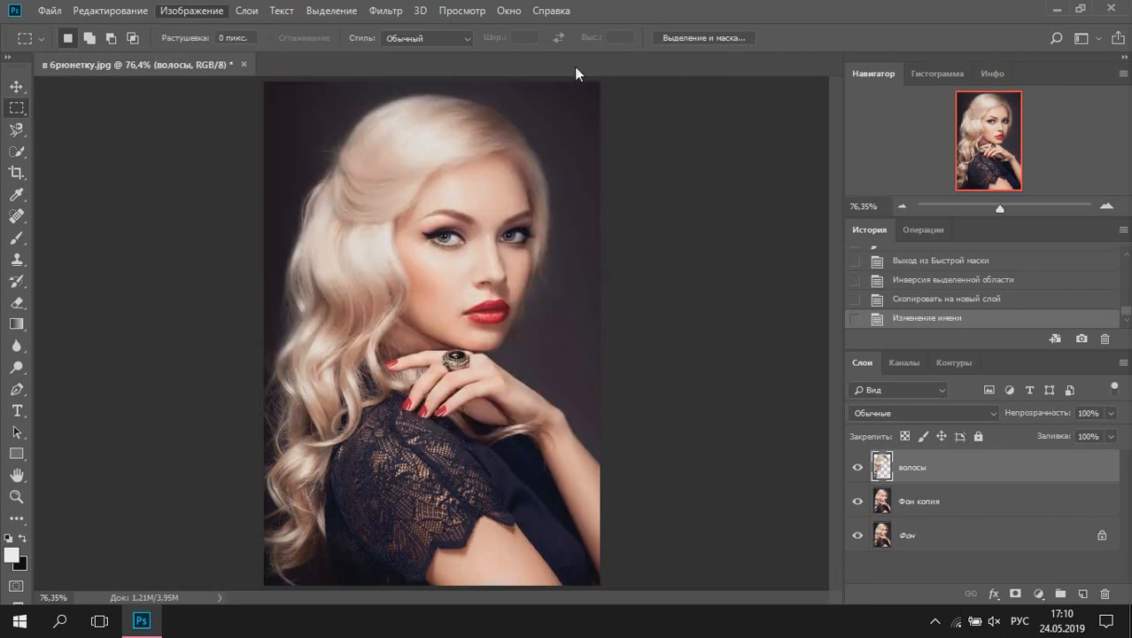
mouse_move(643, 268)
left_mouse_down()
mouse_move(696, 269)
mouse_move(648, 274)
left_mouse_up()
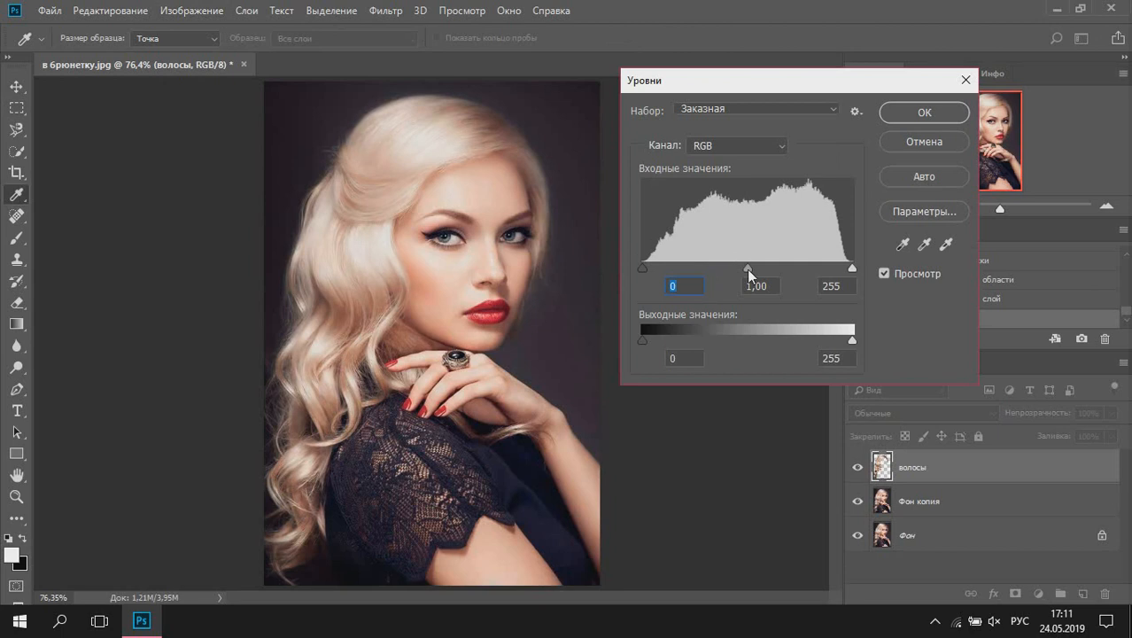
left_click_drag(749, 269, 778, 268)
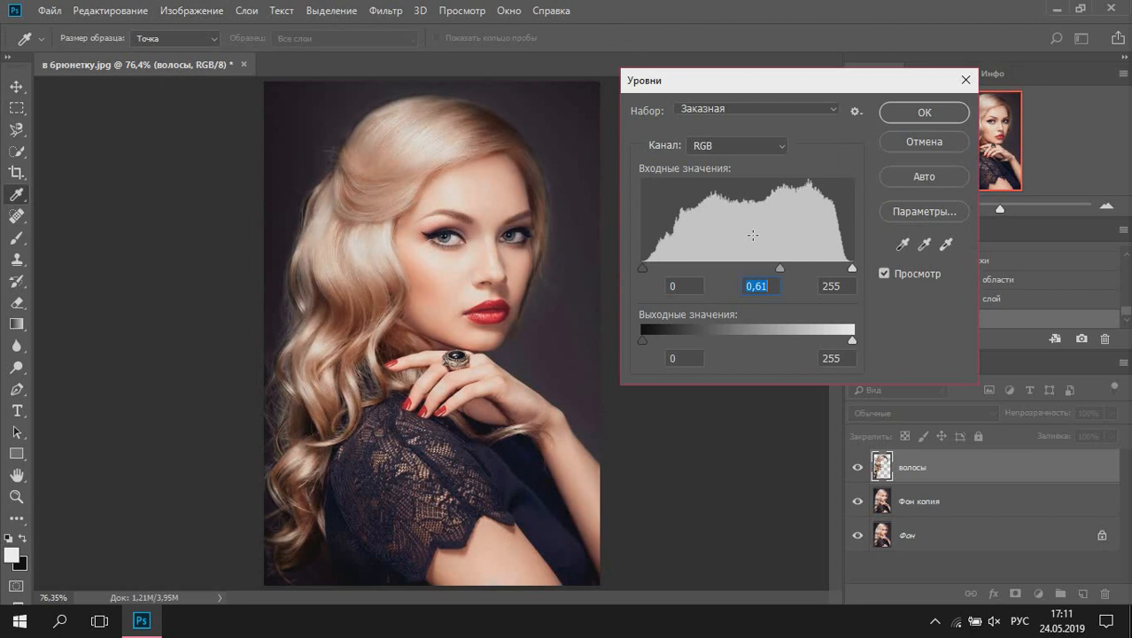
left_click_drag(779, 265, 768, 268)
left_click_drag(852, 342, 798, 343)
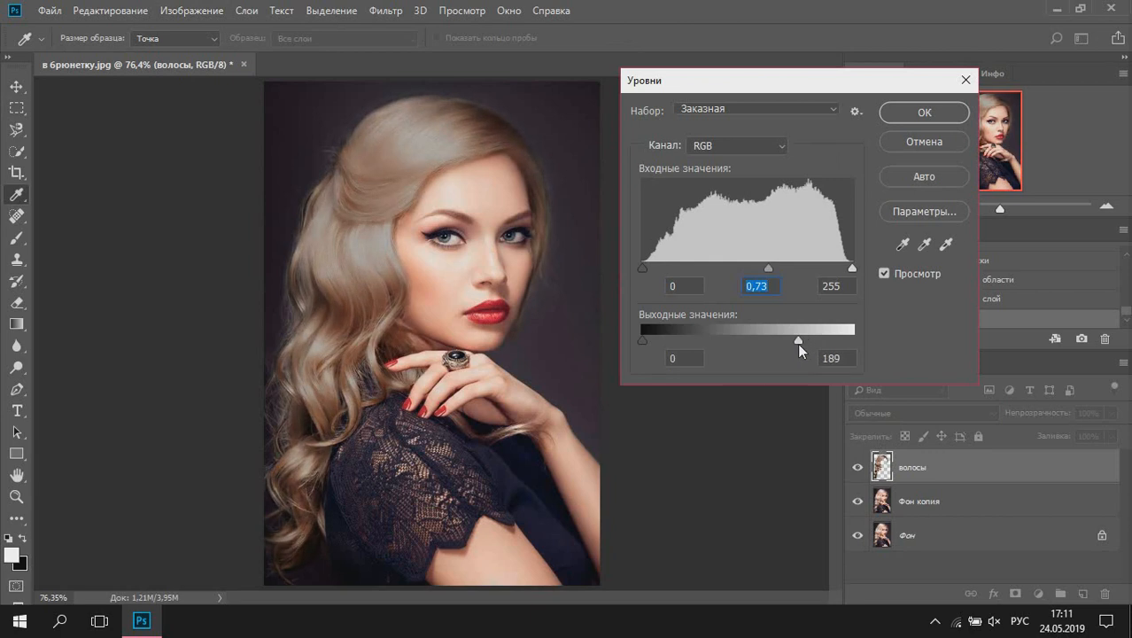
mouse_move(641, 269)
left_mouse_down()
mouse_move(847, 274)
mouse_move(631, 286)
mouse_move(653, 269)
mouse_move(641, 273)
left_mouse_up()
mouse_move(783, 268)
left_mouse_down()
mouse_move(820, 266)
mouse_move(757, 270)
mouse_move(786, 267)
left_mouse_up()
left_click(751, 286)
left_click_drag(788, 345, 755, 341)
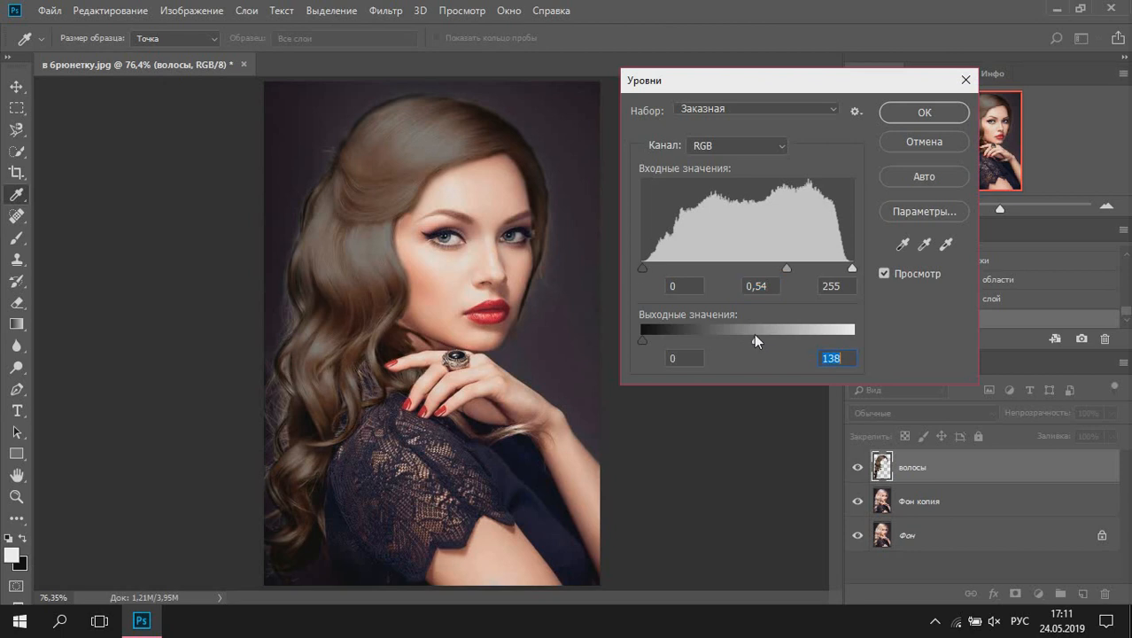
left_click_drag(782, 268, 772, 268)
left_click(922, 114)
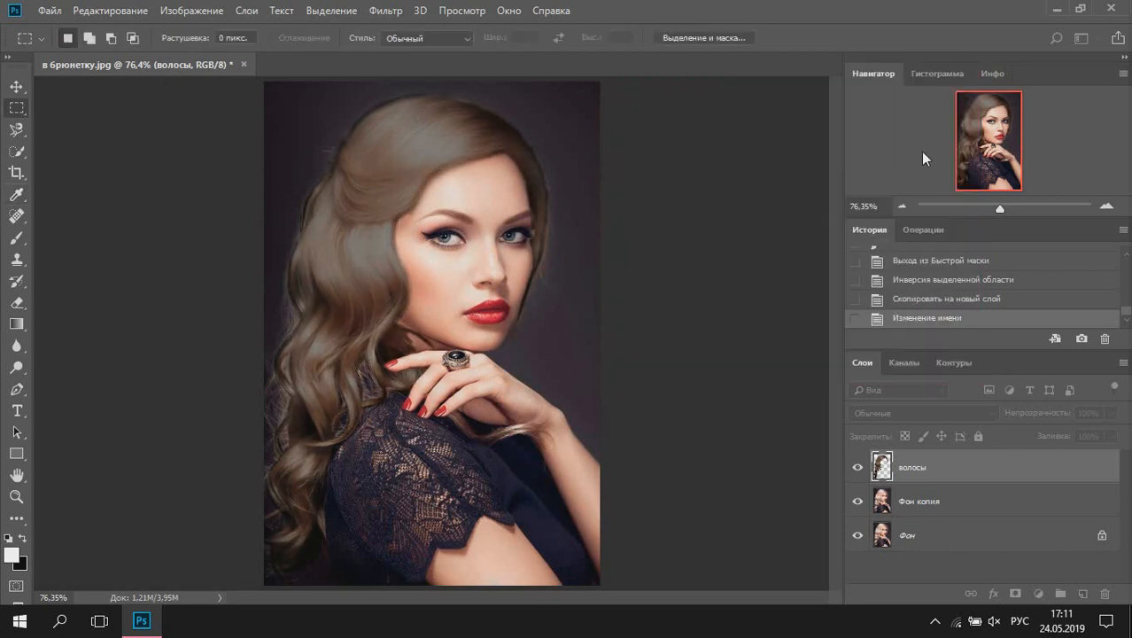
Step: Apply an Exposure adjustment of -2.08 to the hair layer with the offset at 0, and fine-tune the gamma correction
left_click(181, 12)
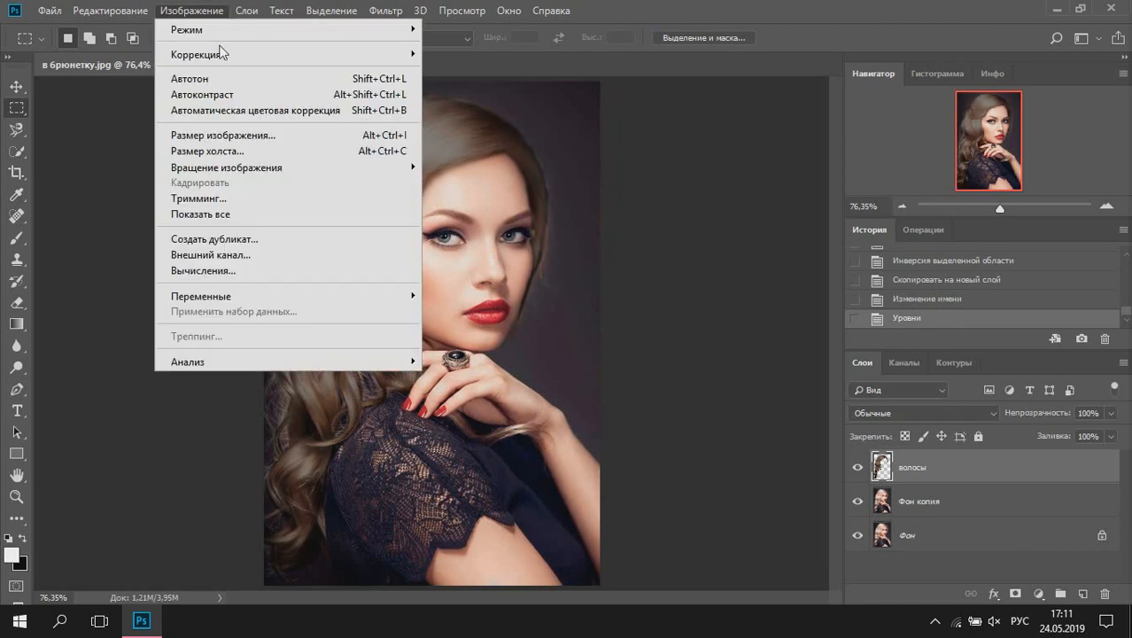
mouse_move(222, 53)
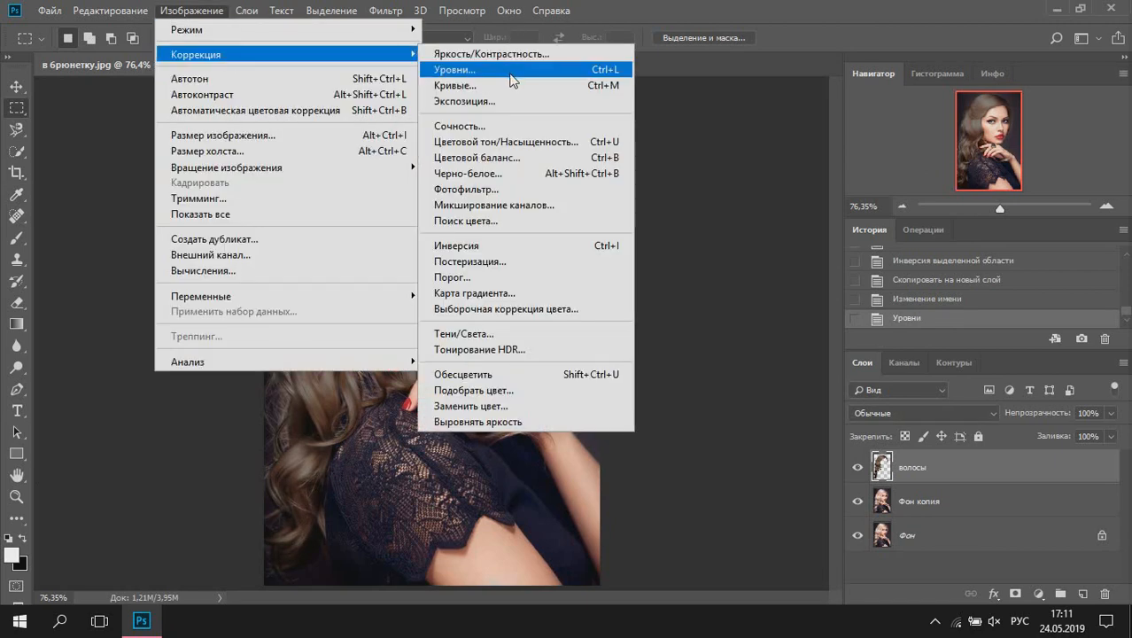
left_click(523, 101)
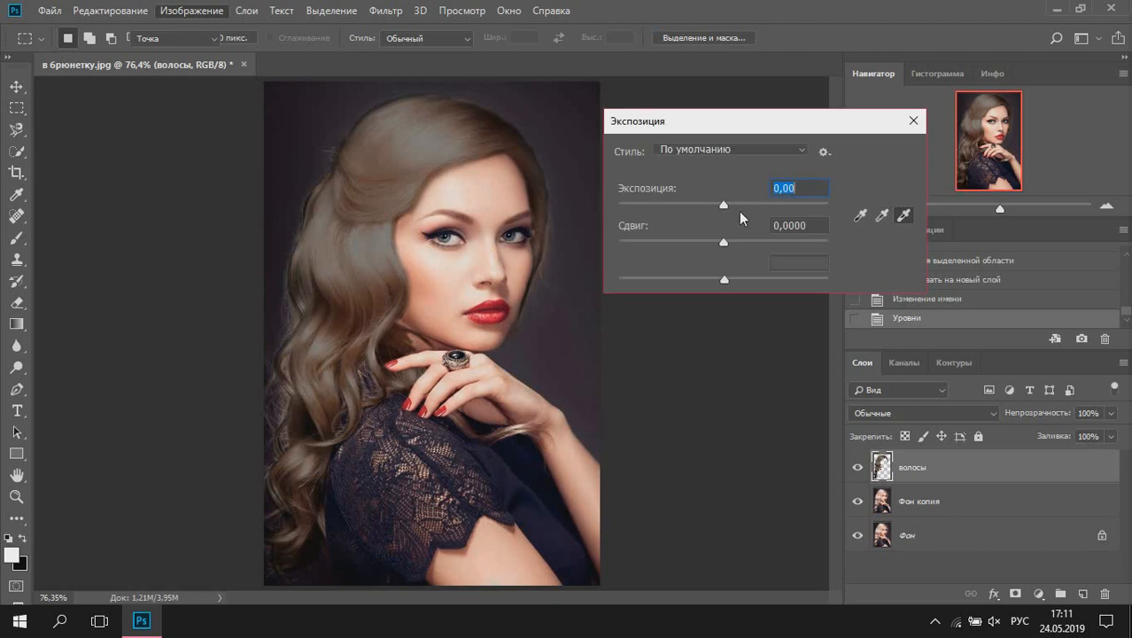
left_click_drag(723, 206, 692, 207)
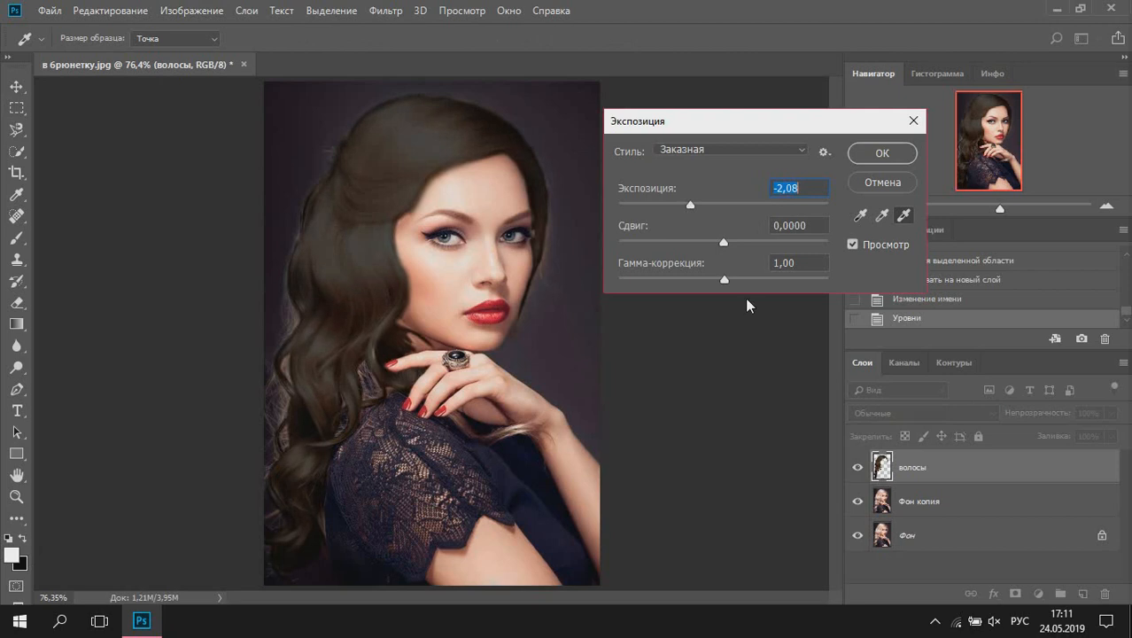
left_click_drag(720, 244, 725, 242)
left_click_drag(732, 245, 710, 246)
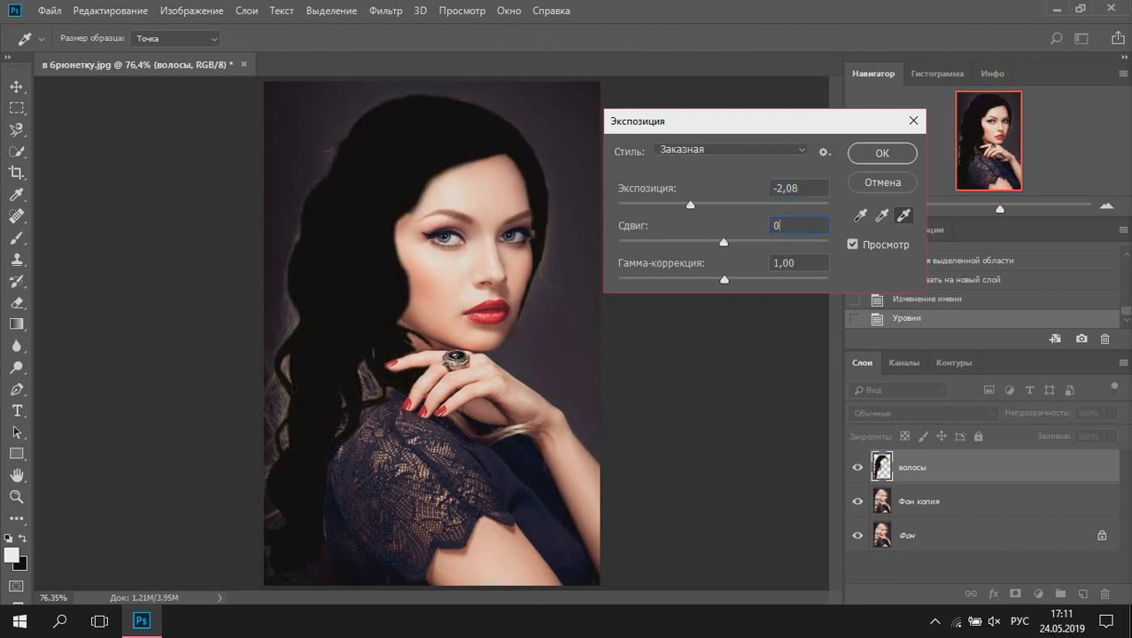
type("0")
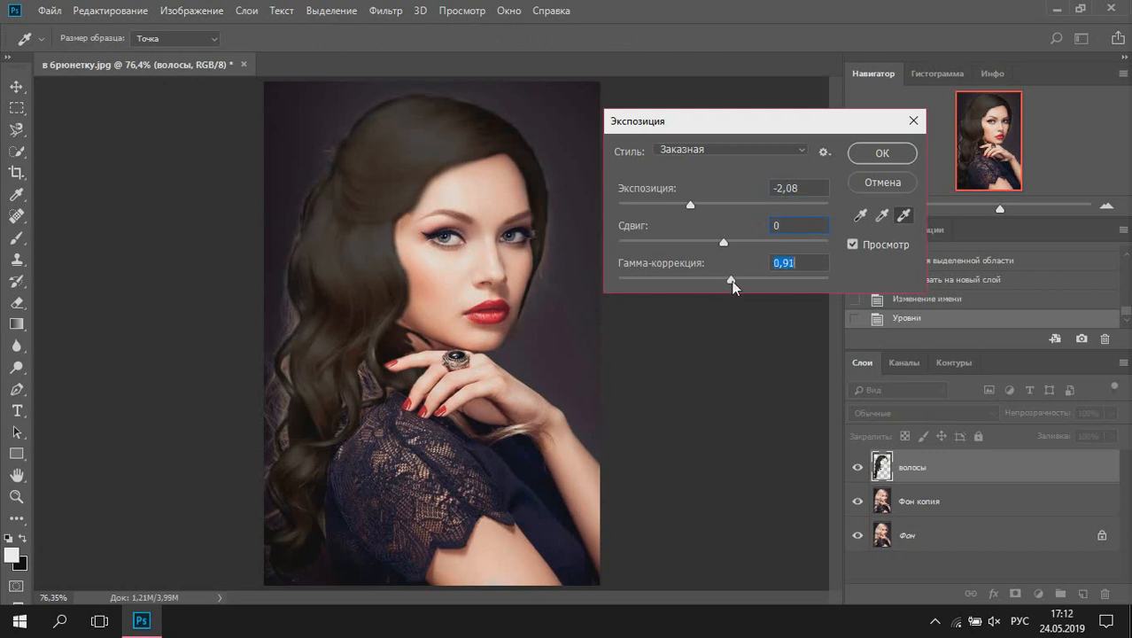
left_click_drag(731, 281, 726, 282)
left_click(883, 153)
Step: Apply Hue/Saturation to the hair layer with saturation at -34 and lightness at -26
left_click(202, 11)
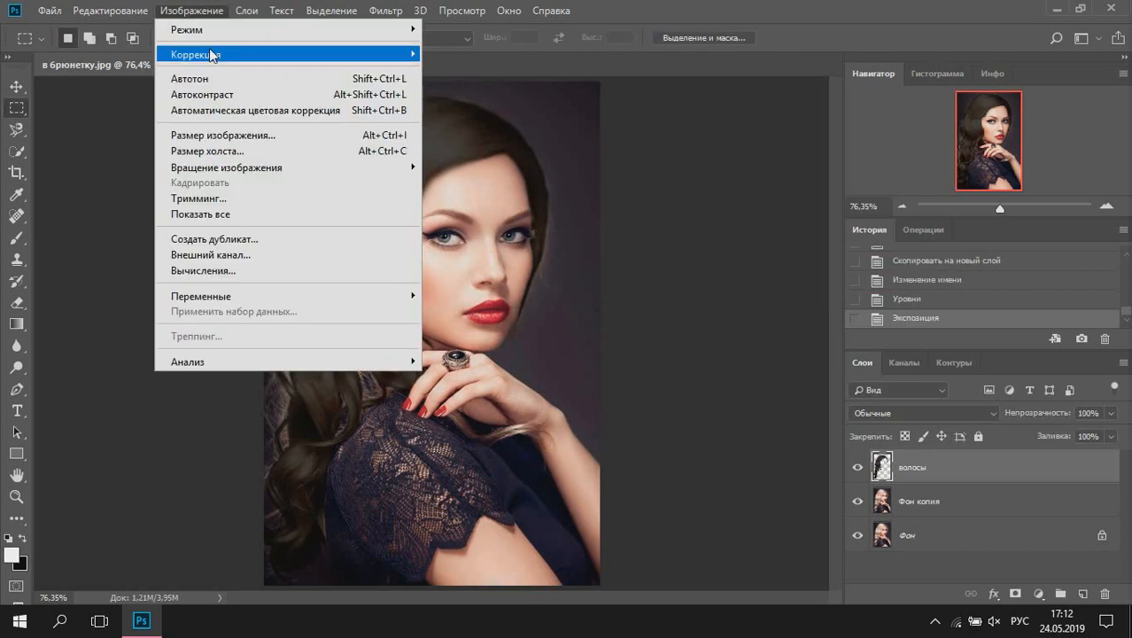
mouse_move(329, 53)
left_click(569, 142)
left_click_drag(852, 286, 832, 293)
left_click_drag(852, 242, 825, 251)
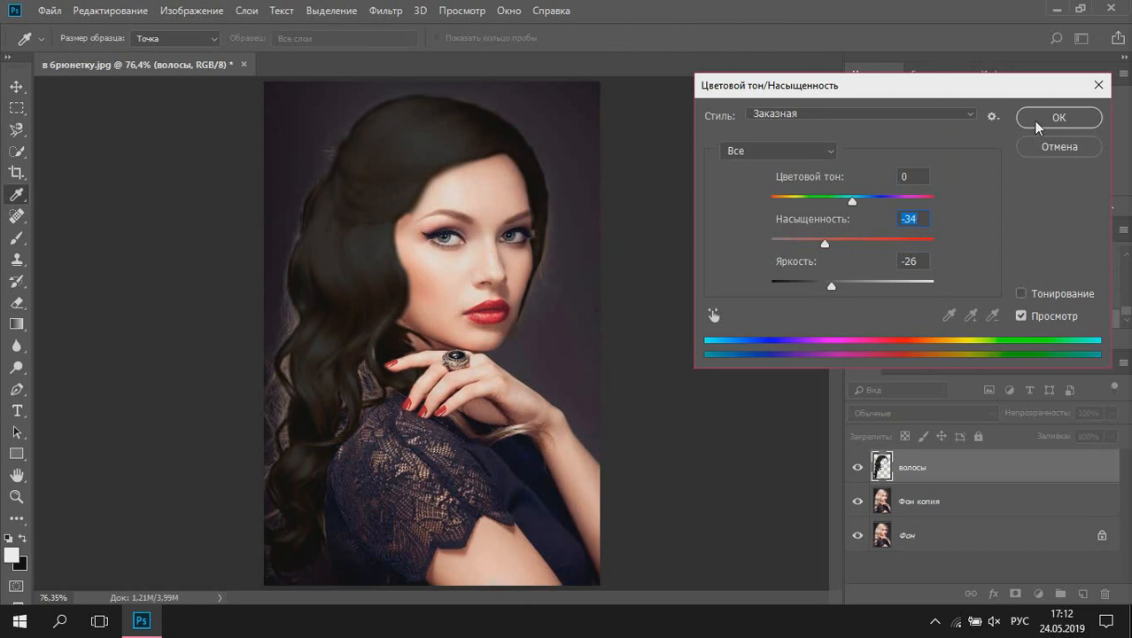
left_click(1034, 122)
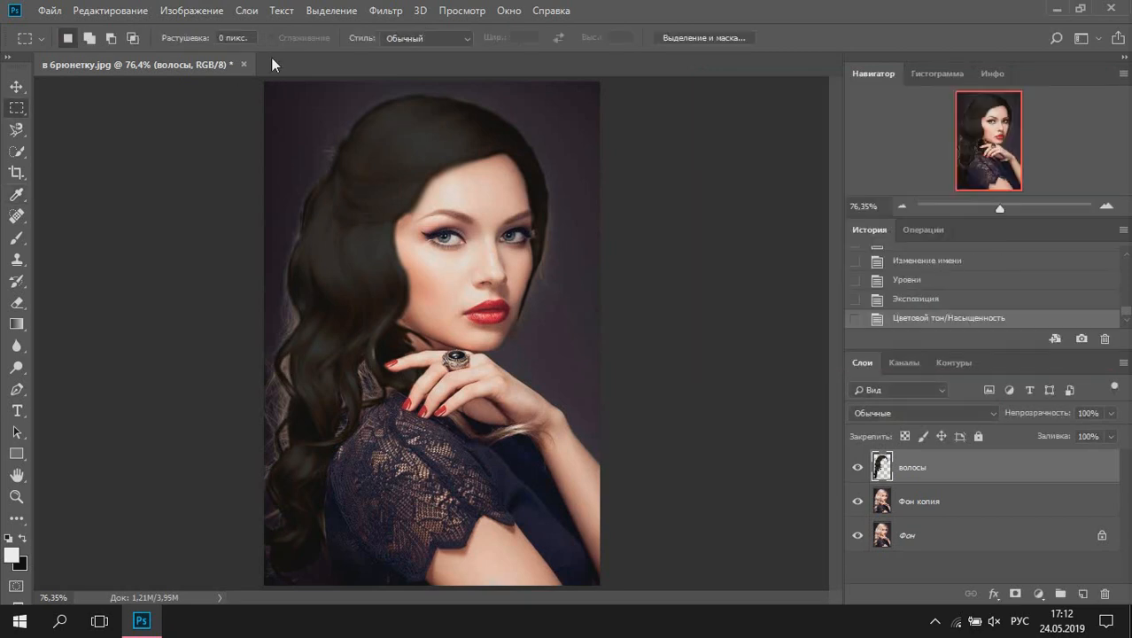
Step: Open Color Balance for the hair layer and try midtone blue at +100 and a magenta shift, resetting both to 0
left_click(190, 9)
mouse_move(212, 54)
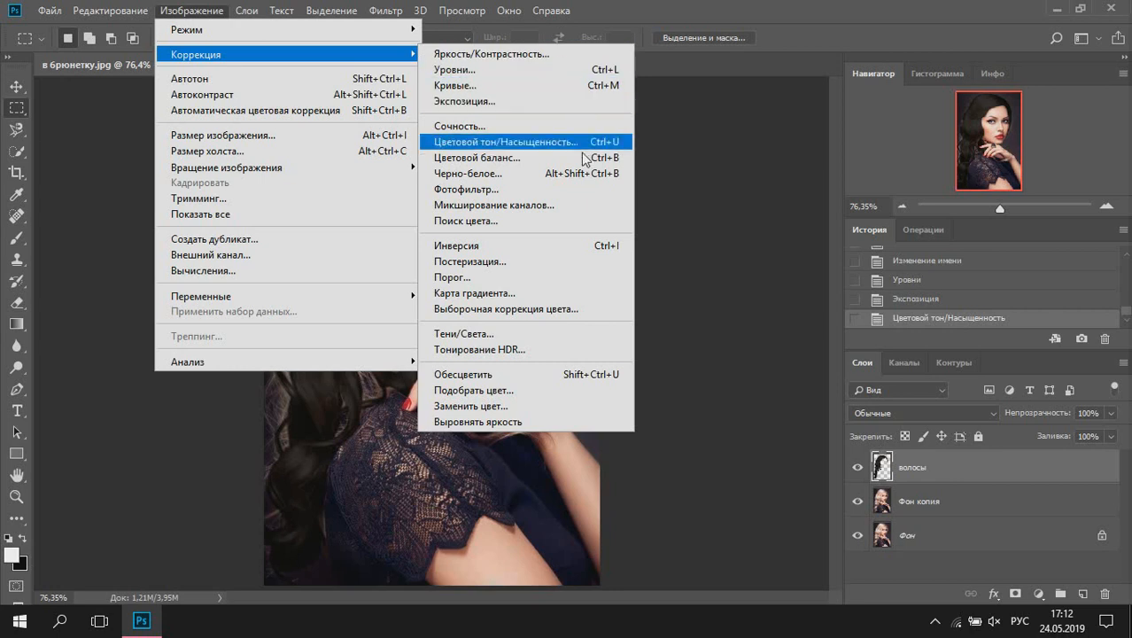
left_click(573, 160)
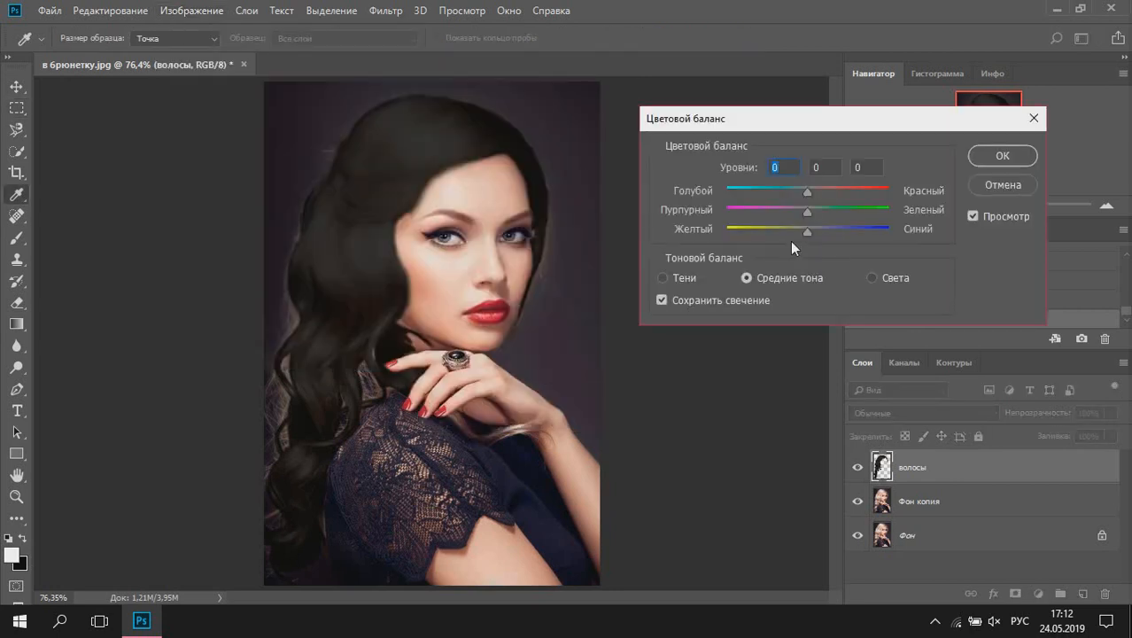
left_click_drag(805, 232, 891, 238)
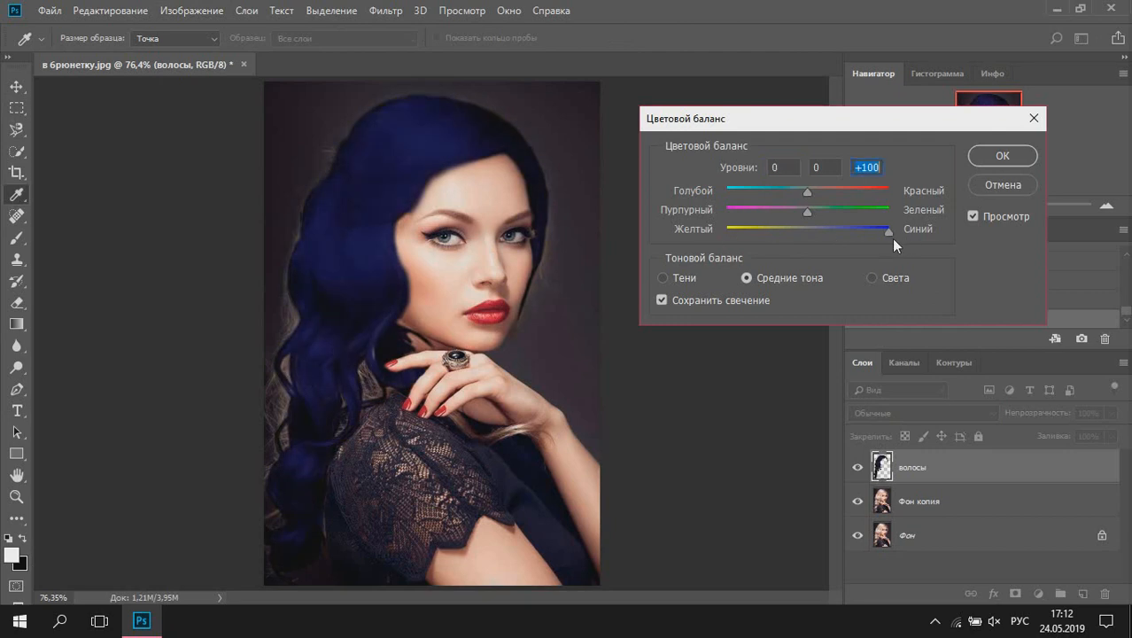
type("0")
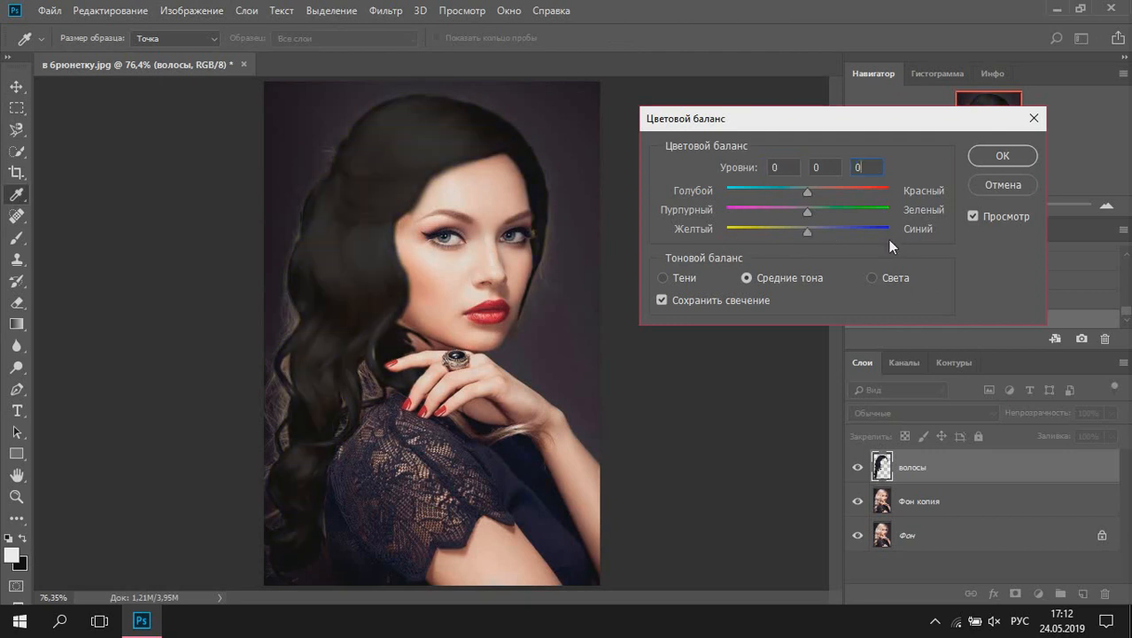
left_click_drag(835, 217, 743, 225)
type("0")
Step: Shift the hair's midtones slightly toward red, try and reset the shadow levels to 0, and apply the Color Balance
left_click_drag(810, 191, 827, 191)
key("shift+Tab")
left_click(686, 280)
left_click_drag(802, 196, 781, 234)
type("0")
key("Tab")
type("0")
left_click(995, 153)
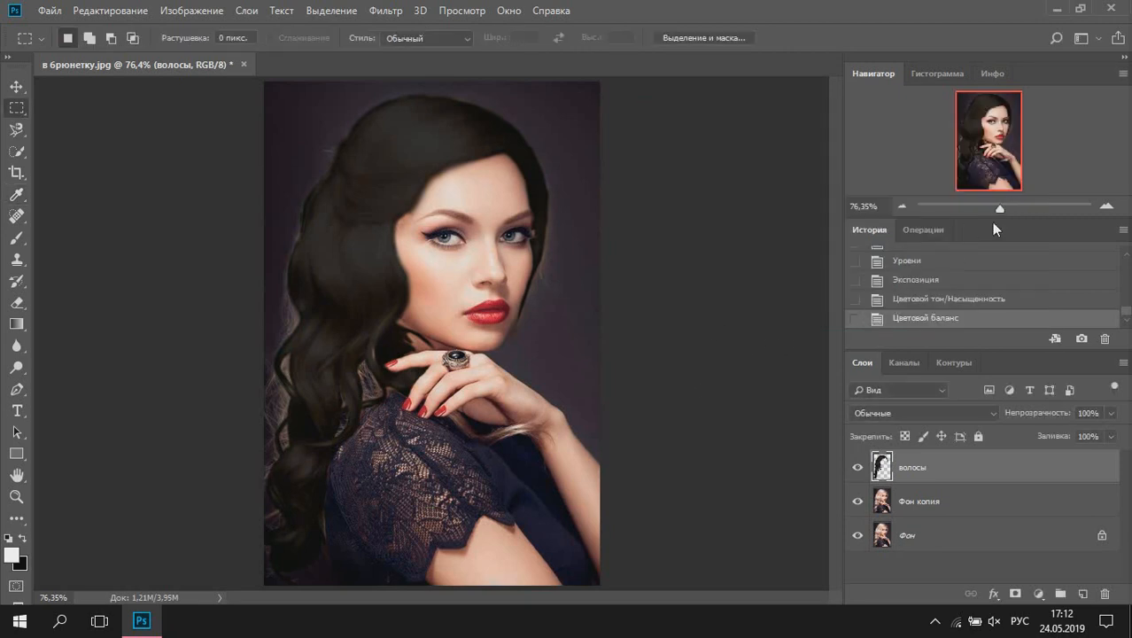
Step: Add a layer mask to the hair layer and choose the soft round brush for painting on it
left_click_drag(1000, 211, 1012, 209)
left_click_drag(449, 182, 492, 415)
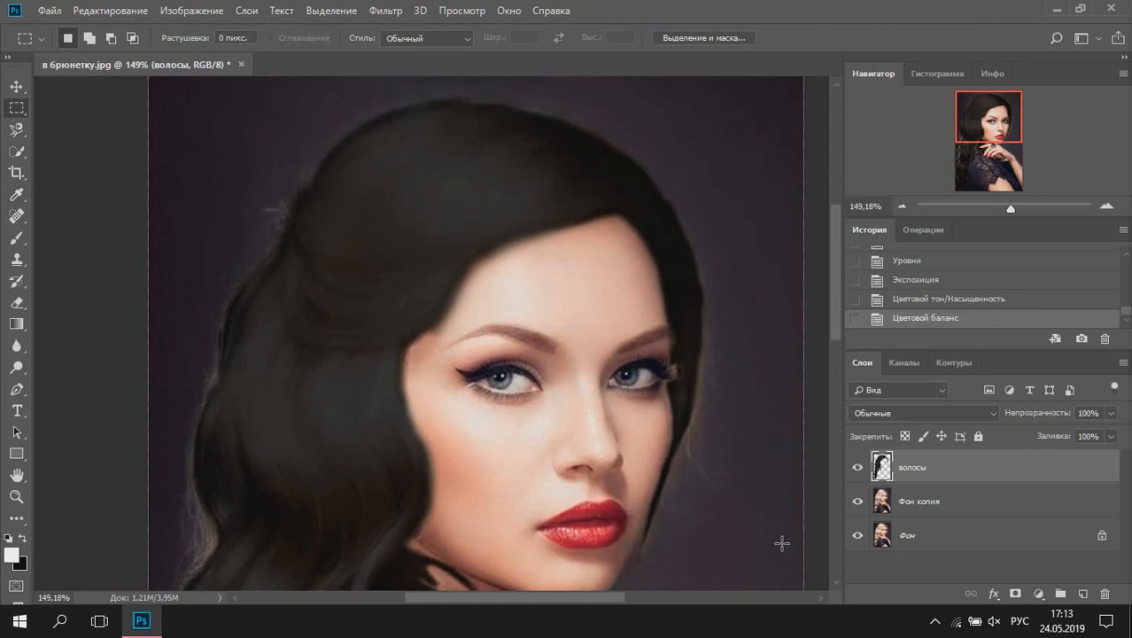
left_click(1015, 594)
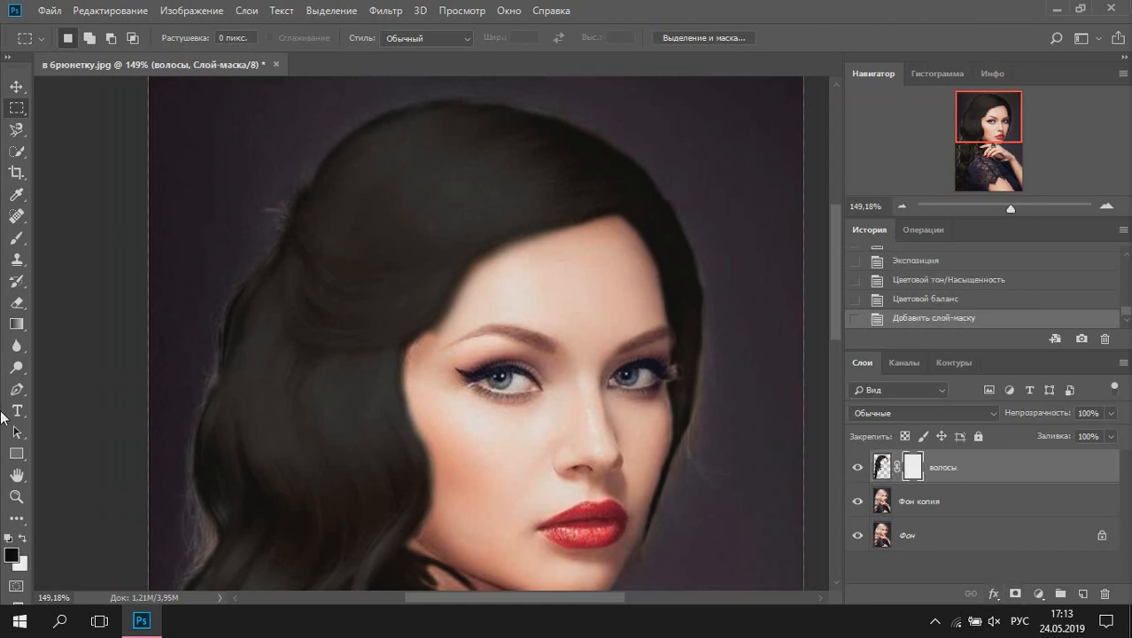
left_click(16, 237)
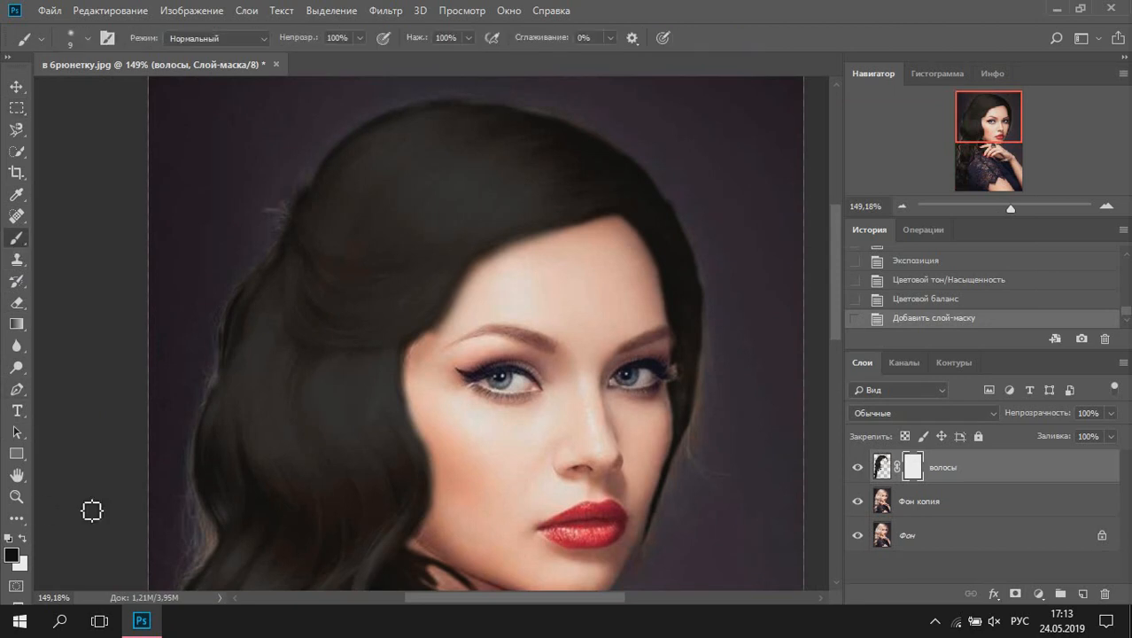
right_click(369, 364)
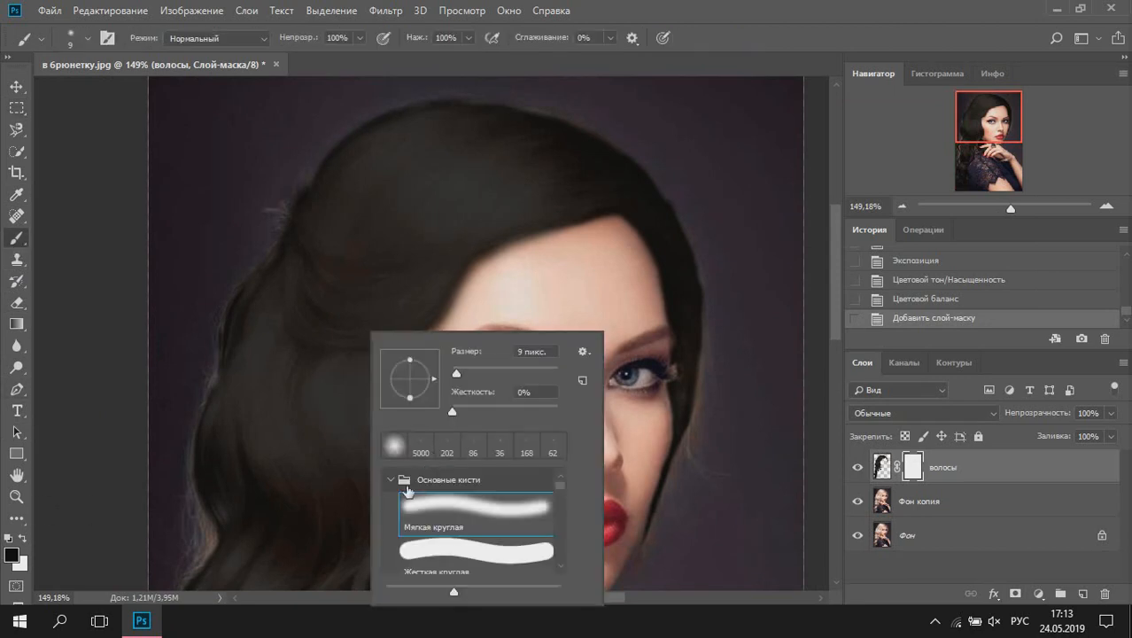
left_click(426, 532)
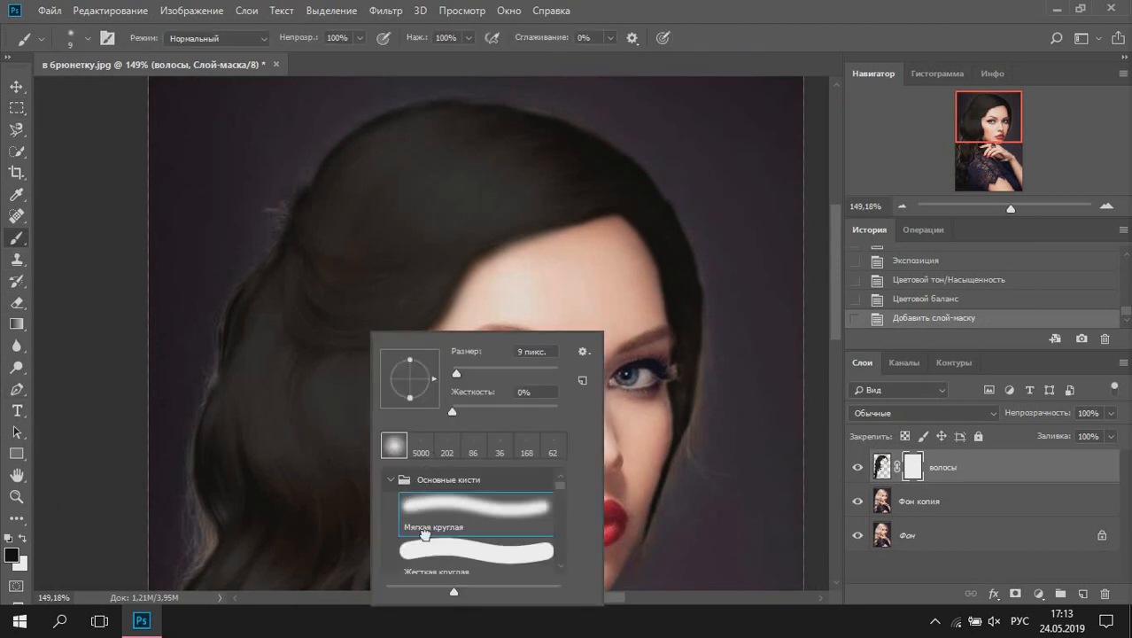
left_click(88, 37)
left_click(89, 37)
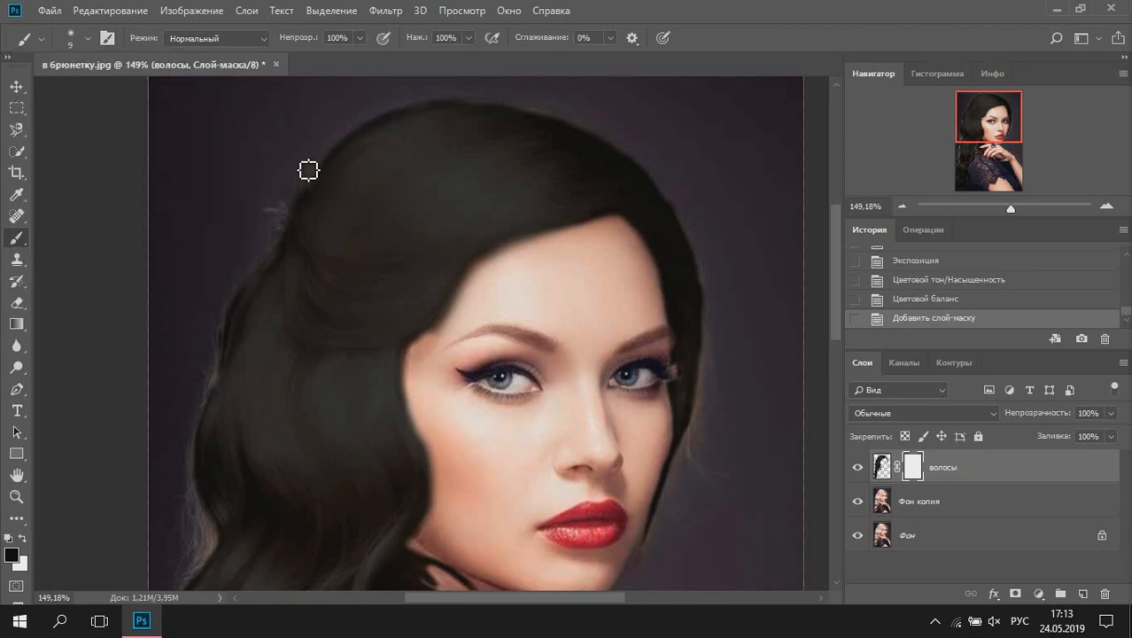
Step: Try a 35-pixel brush stroke on the mask along the hair's left edge, and undo the stroke
key("bracketright")
key("bracketright")
key("bracketright")
key("bracketright")
key("bracketright")
key("bracketright")
left_click_drag(272, 201, 292, 204)
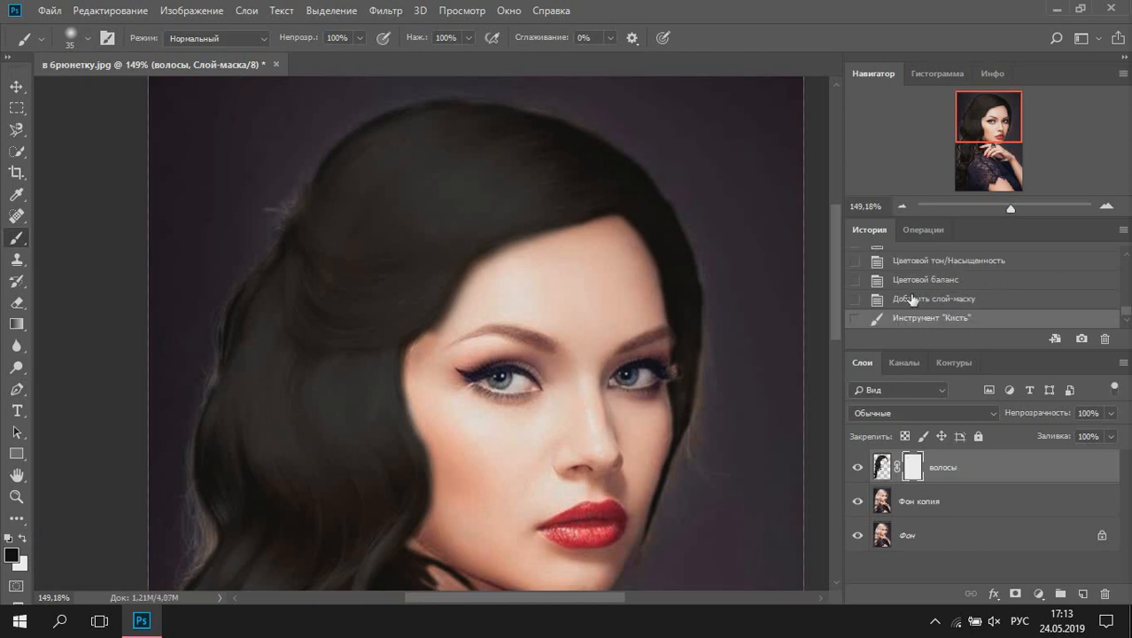
key("ctrl+z")
Step: Set the brush to 39% opacity, 37% flow and a size of 20 pixels
left_click(360, 38)
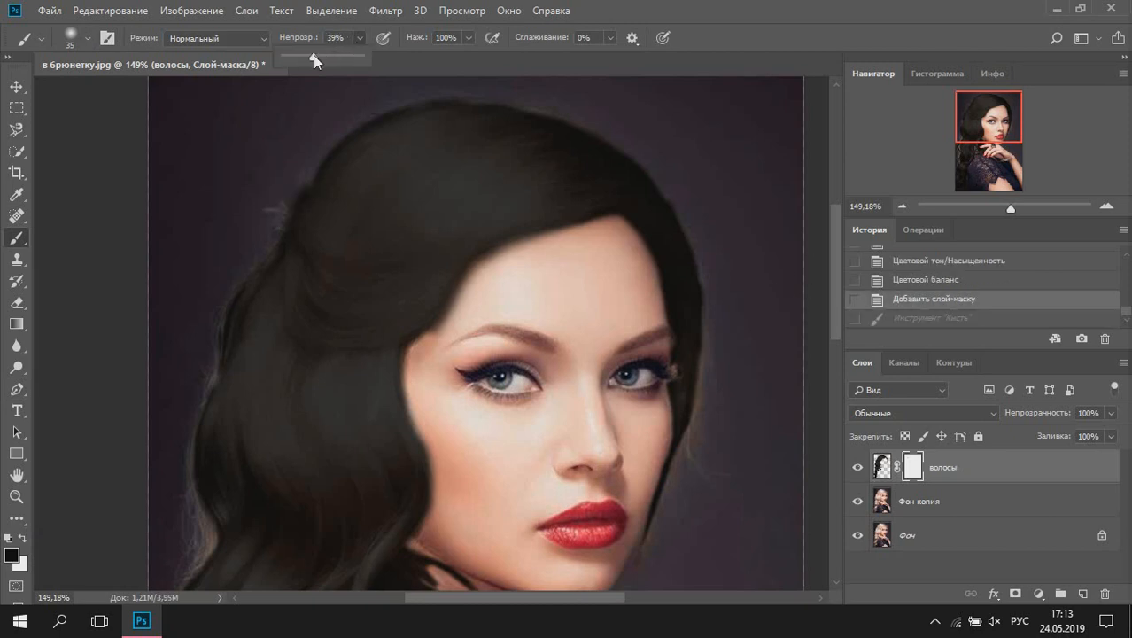
left_click(469, 38)
left_click_drag(470, 56, 420, 55)
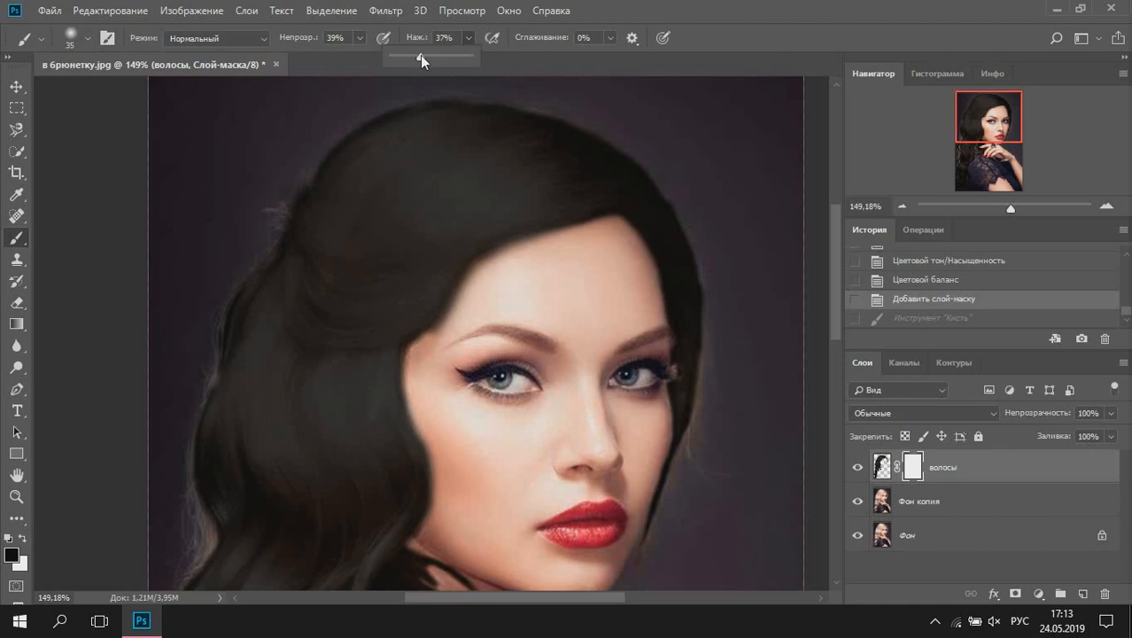
left_click(307, 130)
key("bracketleft")
key("bracketleft")
key("bracketleft")
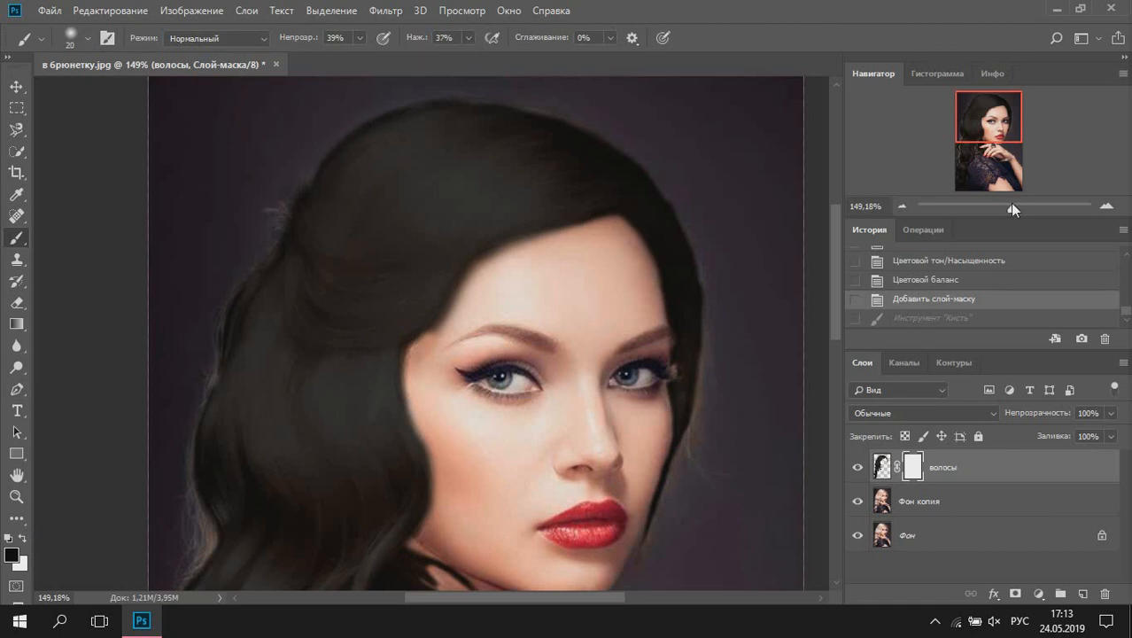
Step: Paint black on the hair layer's mask along the top edge of the head to soften the hair's outline
left_click_drag(1012, 208, 1014, 208)
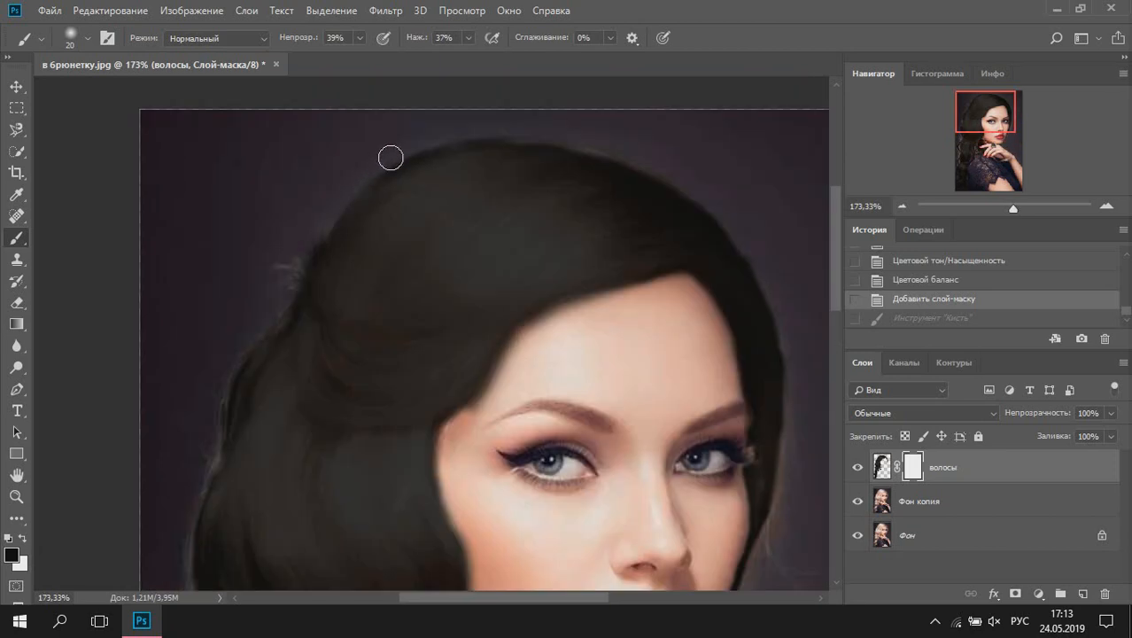
left_click(467, 133)
left_click(470, 126)
left_click(475, 132)
left_click_drag(475, 132, 613, 148)
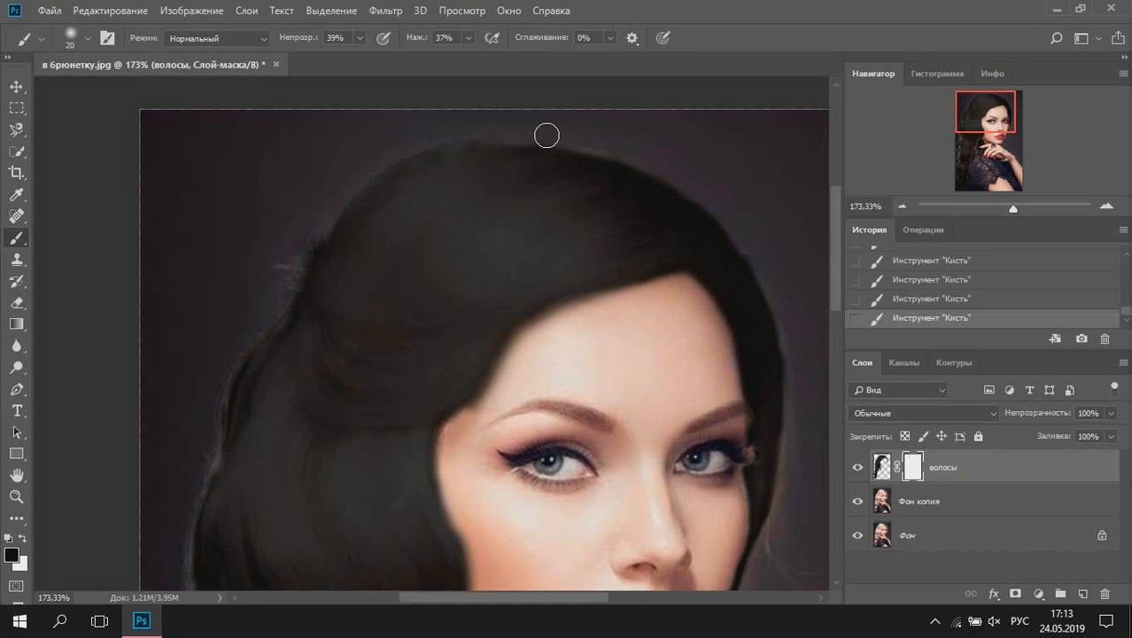
left_click_drag(538, 136, 629, 145)
Step: Paint the mask along the hair's left outer edge, from the crown down to the lower curls
mouse_move(301, 236)
left_mouse_down()
mouse_move(314, 244)
mouse_move(294, 288)
mouse_move(236, 348)
mouse_move(216, 405)
left_mouse_up()
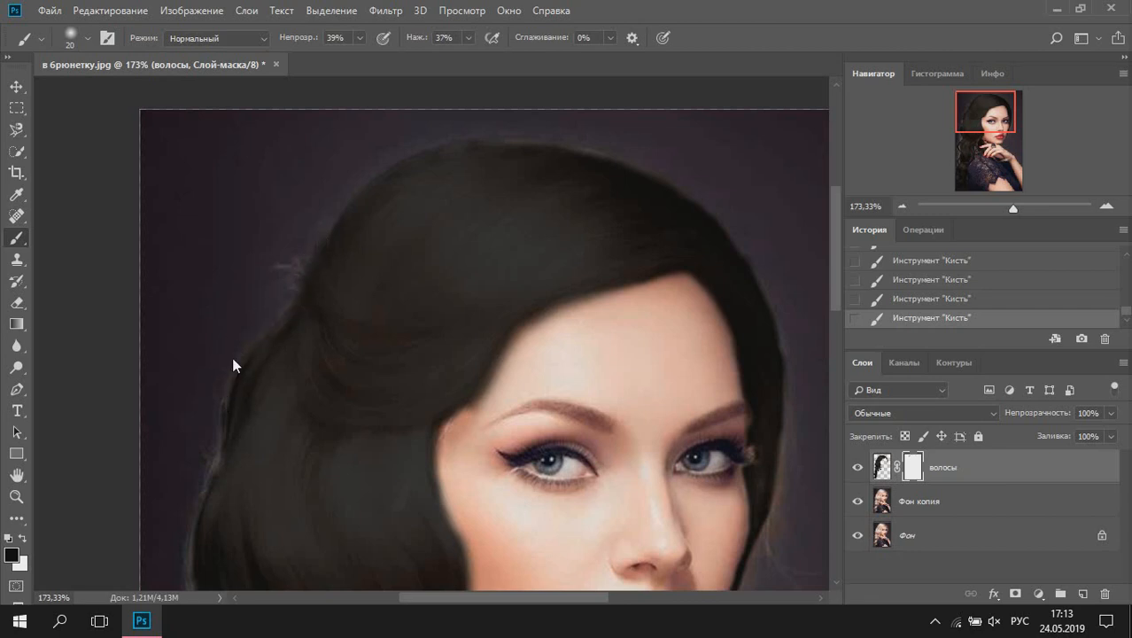
left_click_drag(288, 404, 368, 188)
left_click_drag(281, 336, 301, 309)
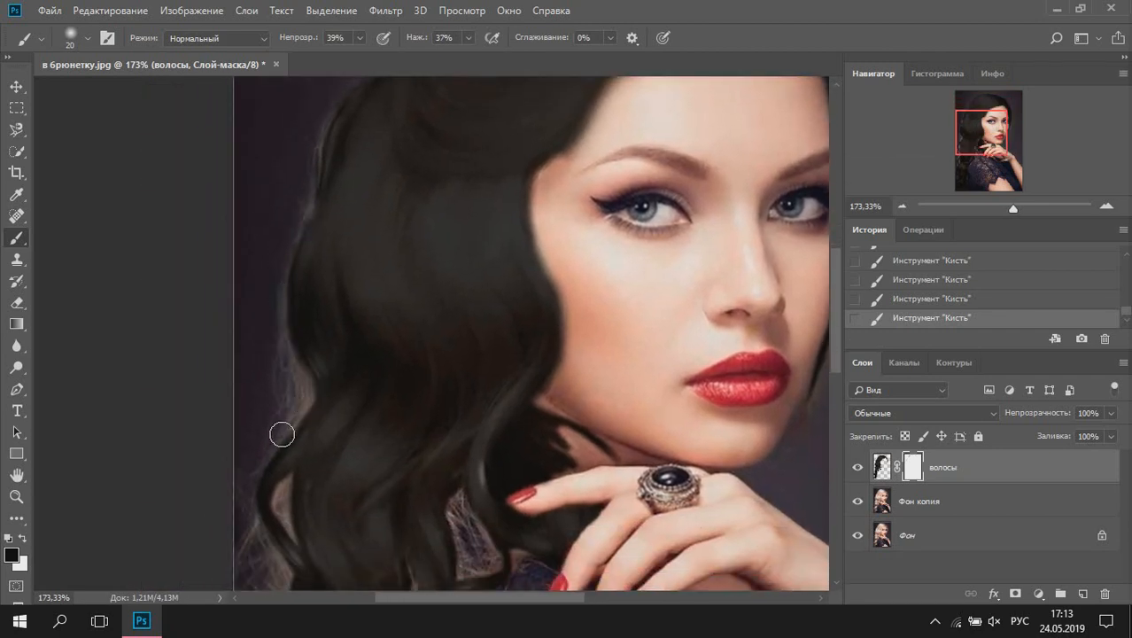
scroll(239, 496, "down", 4)
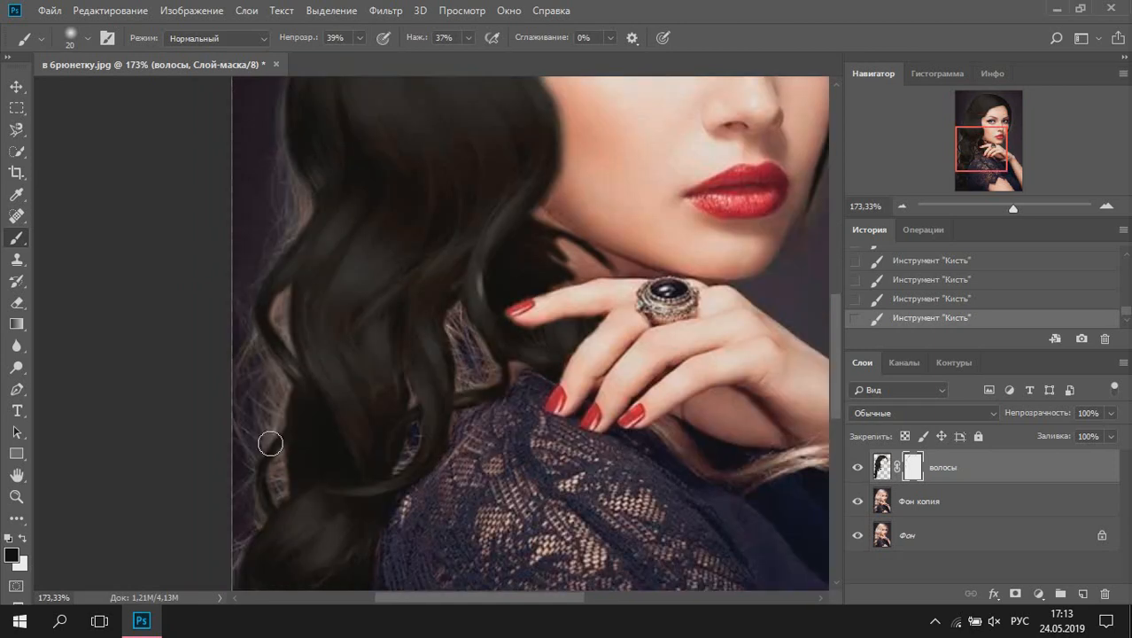
left_click_drag(492, 501, 432, 302)
mouse_move(325, 364)
left_mouse_down()
mouse_move(346, 286)
mouse_move(357, 313)
left_mouse_up()
mouse_move(216, 303)
left_mouse_down()
mouse_move(204, 345)
mouse_move(242, 420)
mouse_move(220, 438)
left_mouse_up()
Step: Paint the mask along the hair's outer edge on the right side of the face, up toward the crown
left_click_drag(400, 334, 329, 520)
left_click_drag(416, 381, 415, 478)
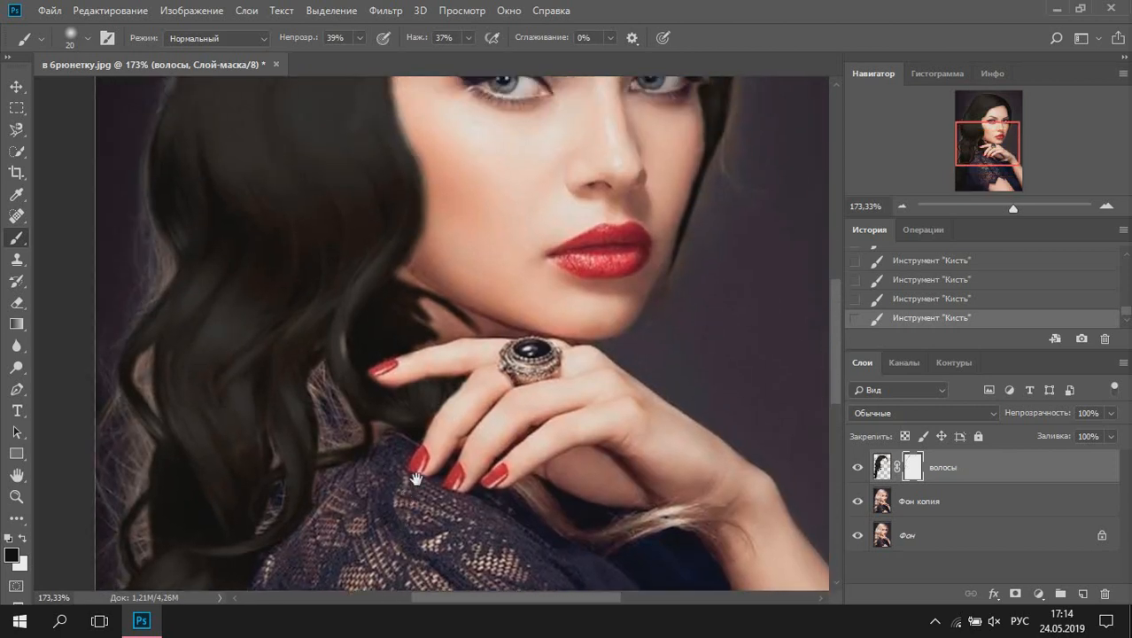
left_click_drag(451, 257, 427, 361)
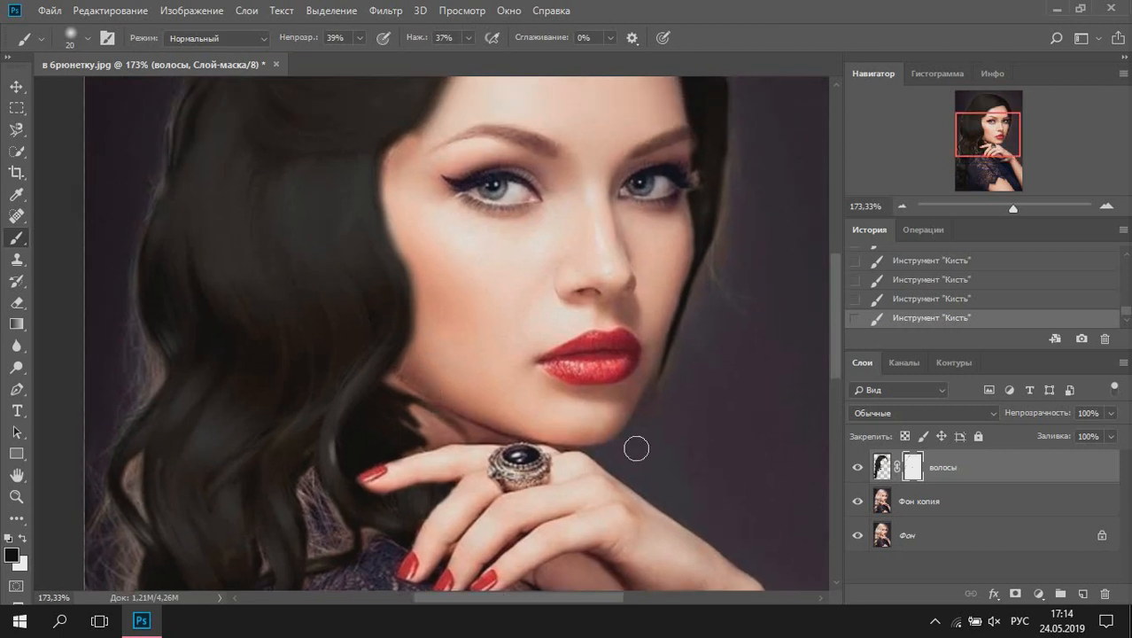
left_click_drag(754, 302, 684, 407)
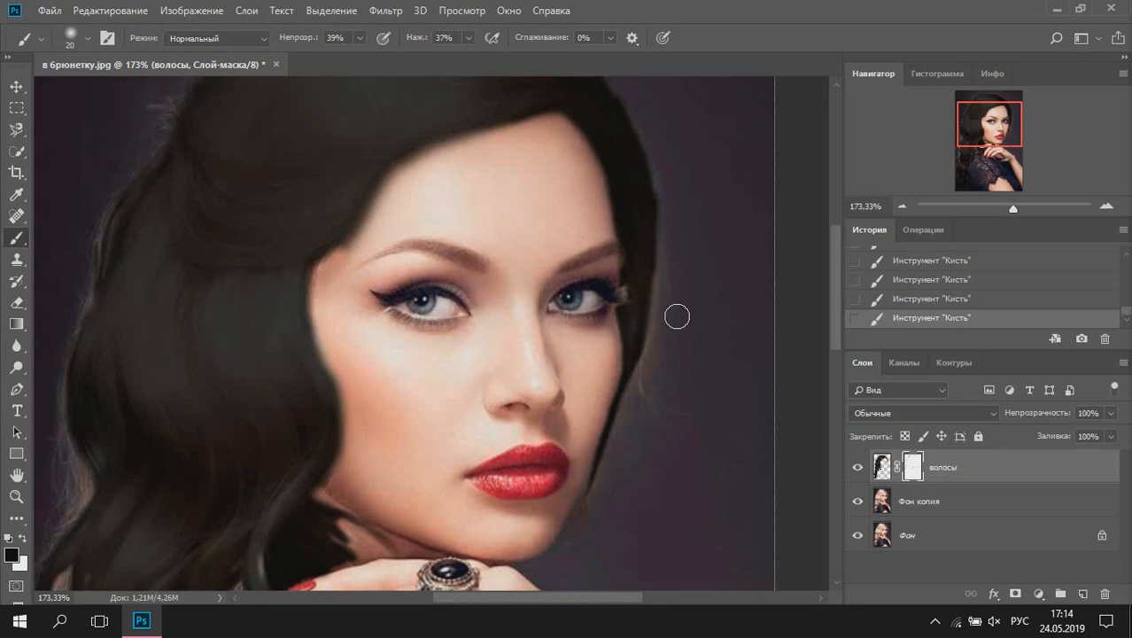
left_click_drag(668, 150, 665, 248)
left_click_drag(697, 189, 690, 314)
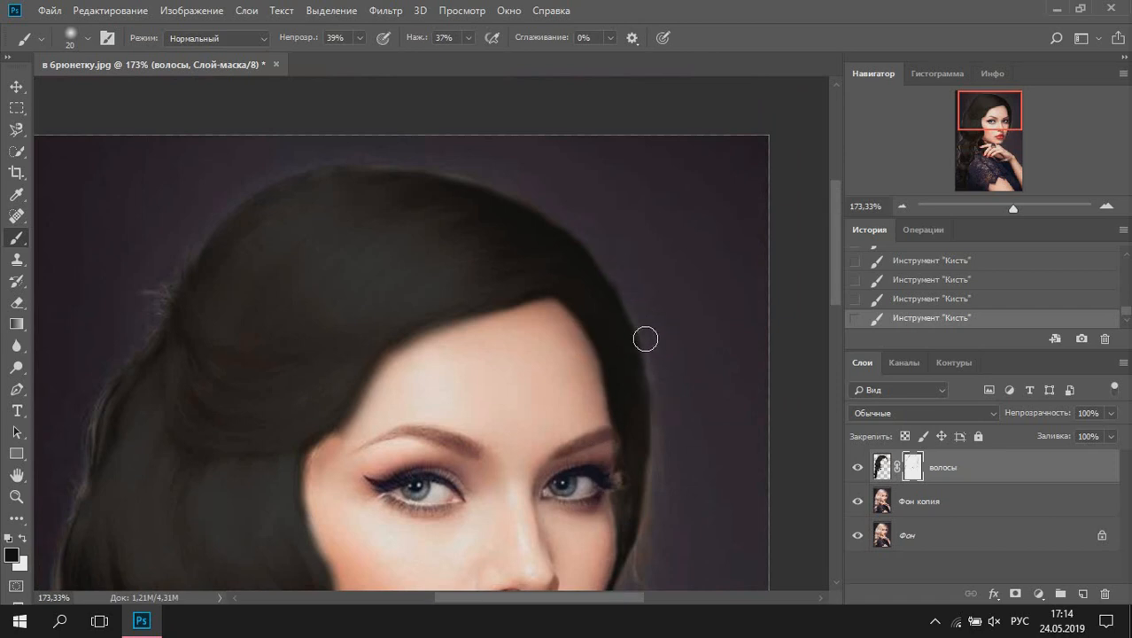
left_click_drag(596, 273, 612, 300)
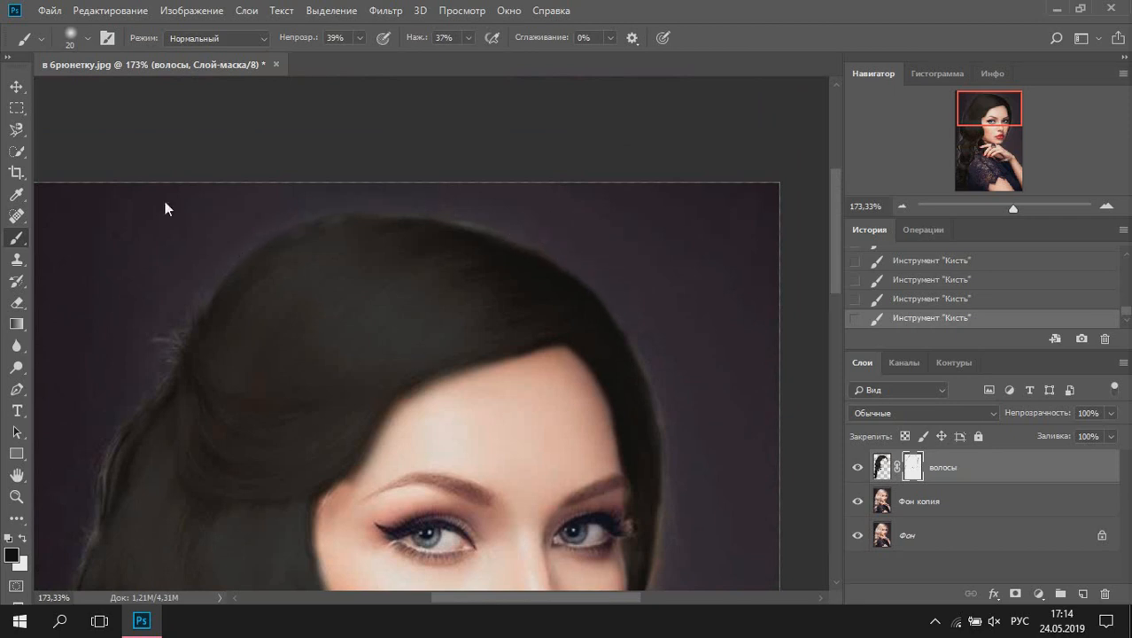
key("ctrl+0")
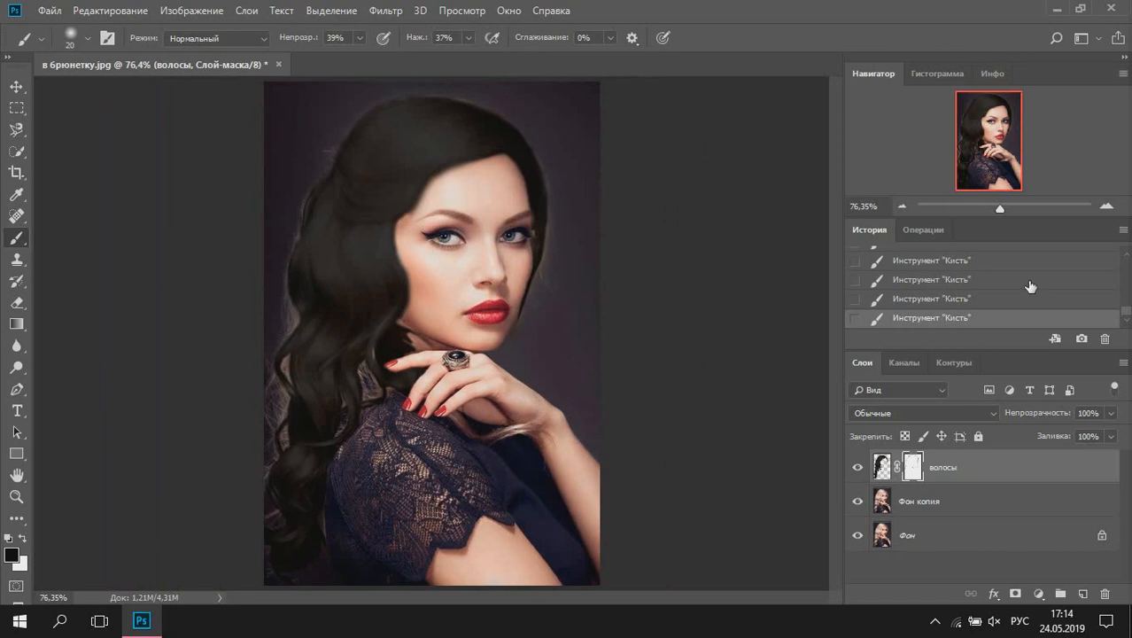
Step: Raise the brush opacity to 83% and paint the mask along the inner hairline beside the cheek and across the forehead
left_click_drag(999, 208, 1018, 212)
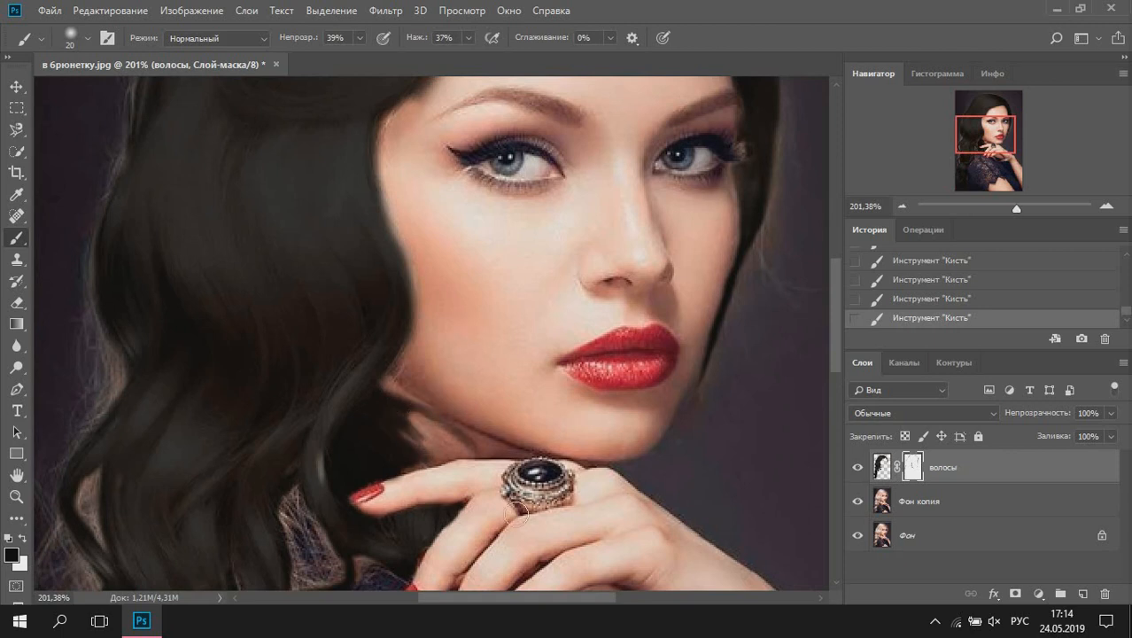
left_click_drag(514, 512, 517, 204)
left_click_drag(504, 282, 508, 395)
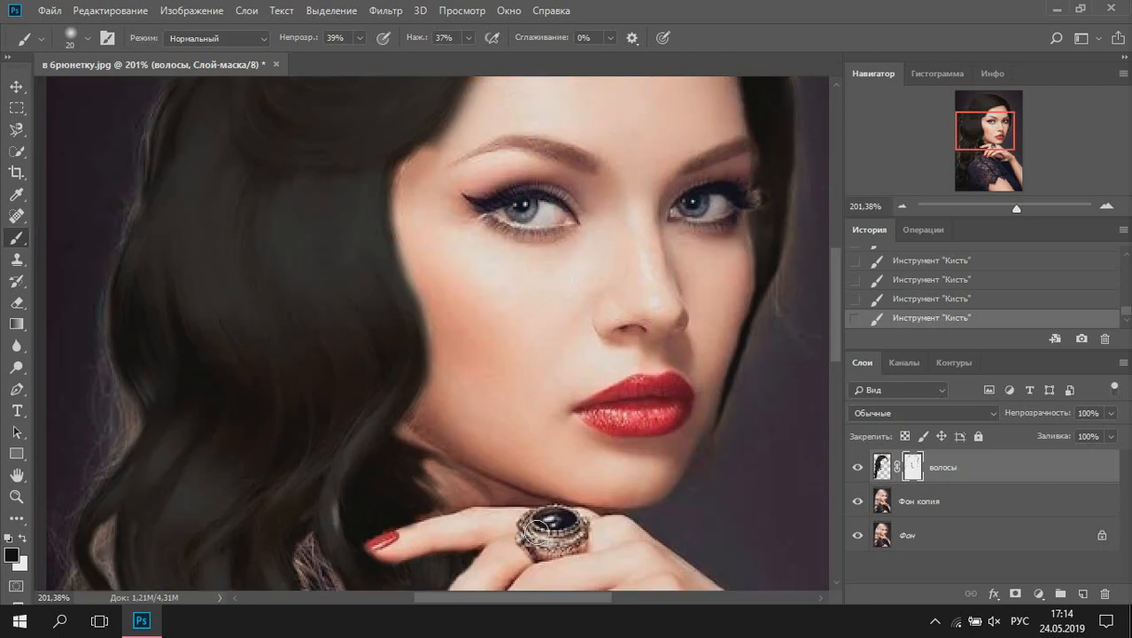
scroll(461, 328, "up", 5)
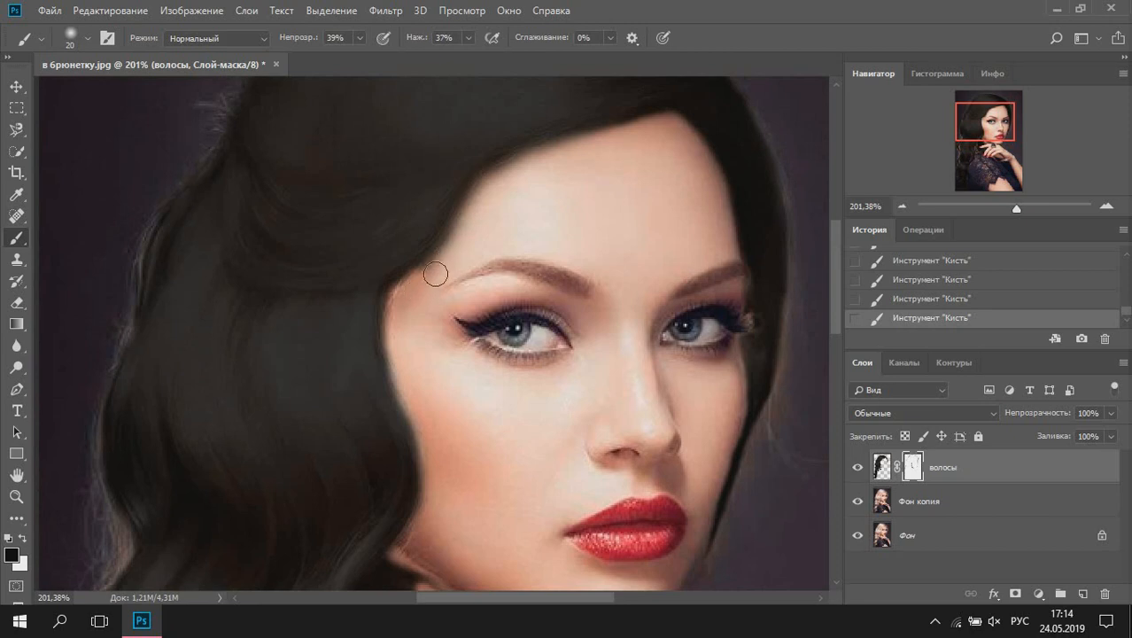
left_click_drag(493, 286, 431, 372)
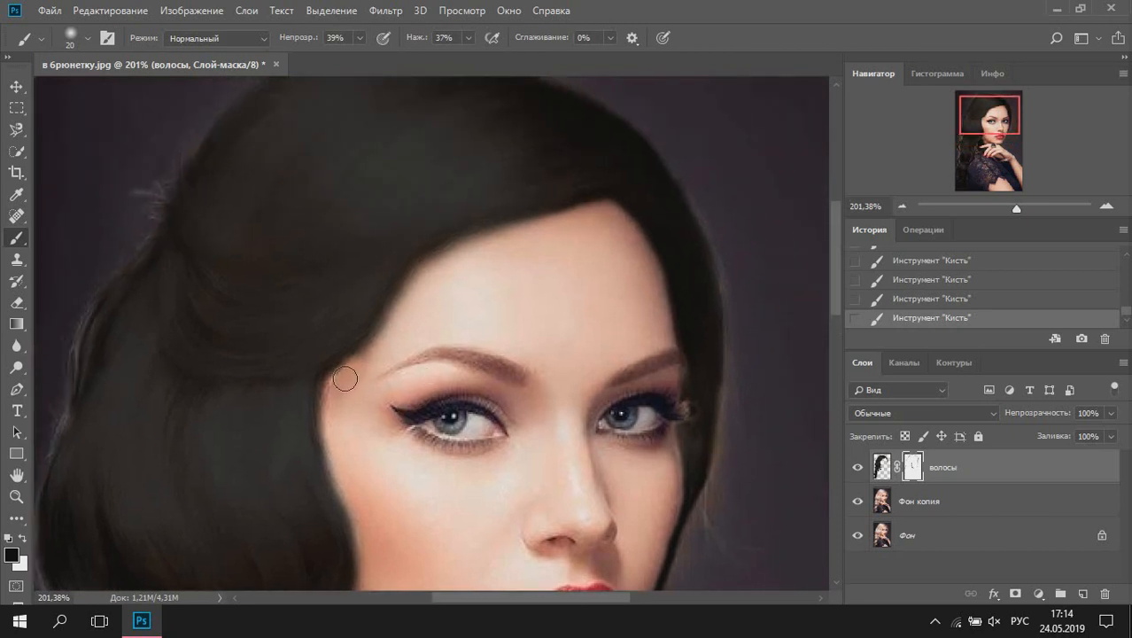
left_click(359, 39)
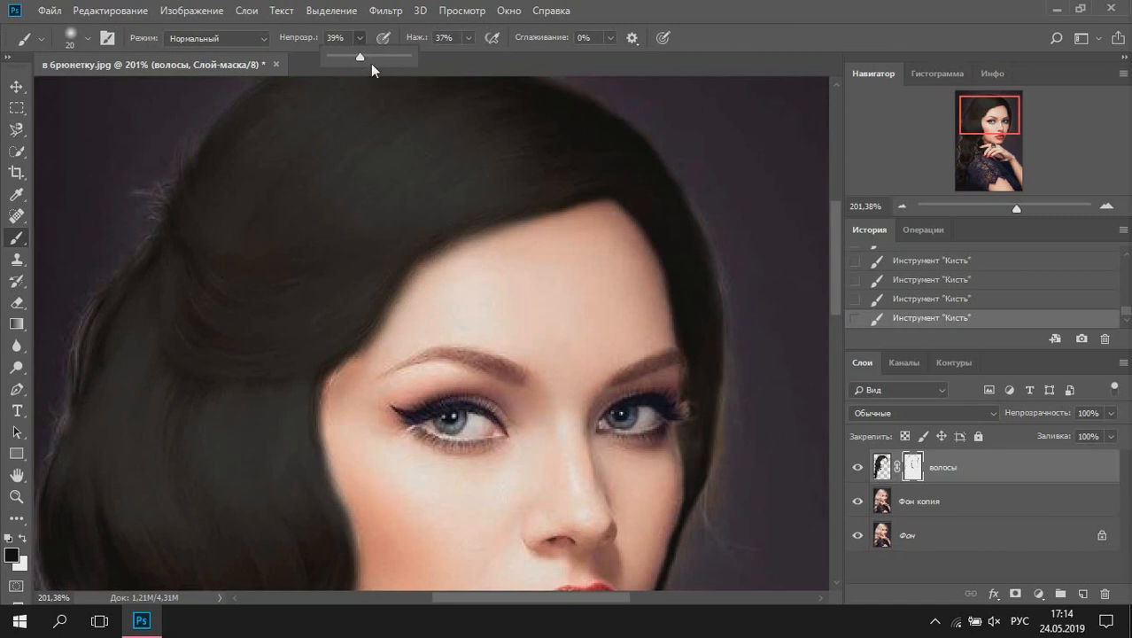
left_click_drag(346, 555, 351, 536)
mouse_move(360, 364)
left_mouse_down()
mouse_move(392, 328)
mouse_move(387, 351)
mouse_move(414, 290)
mouse_move(460, 258)
mouse_move(445, 260)
mouse_move(581, 220)
left_mouse_up()
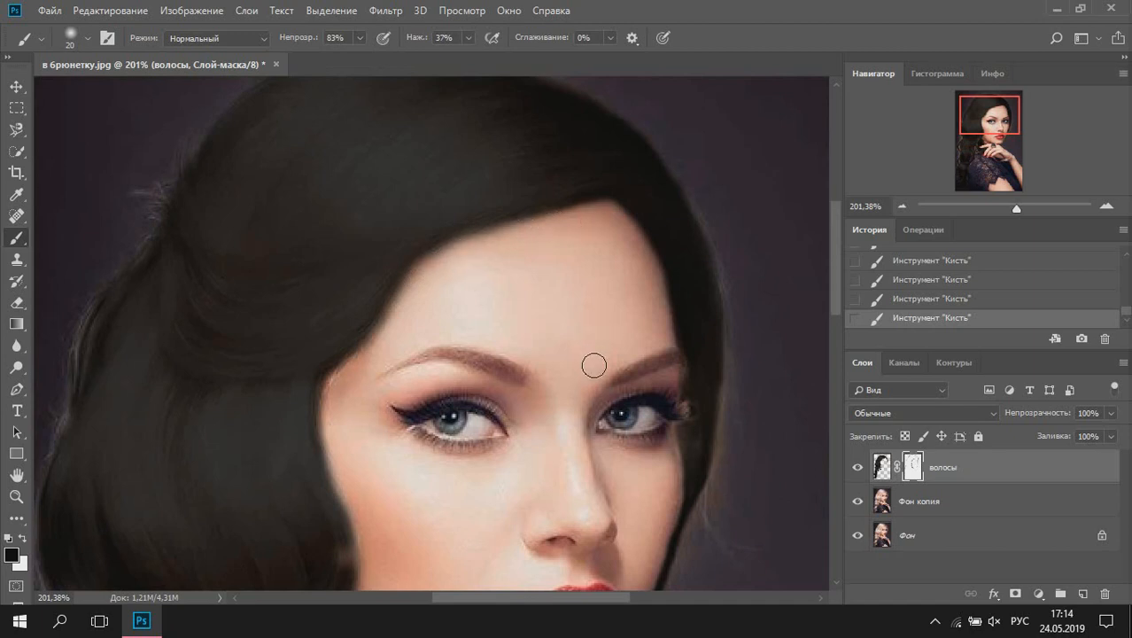
key("ctrl+0")
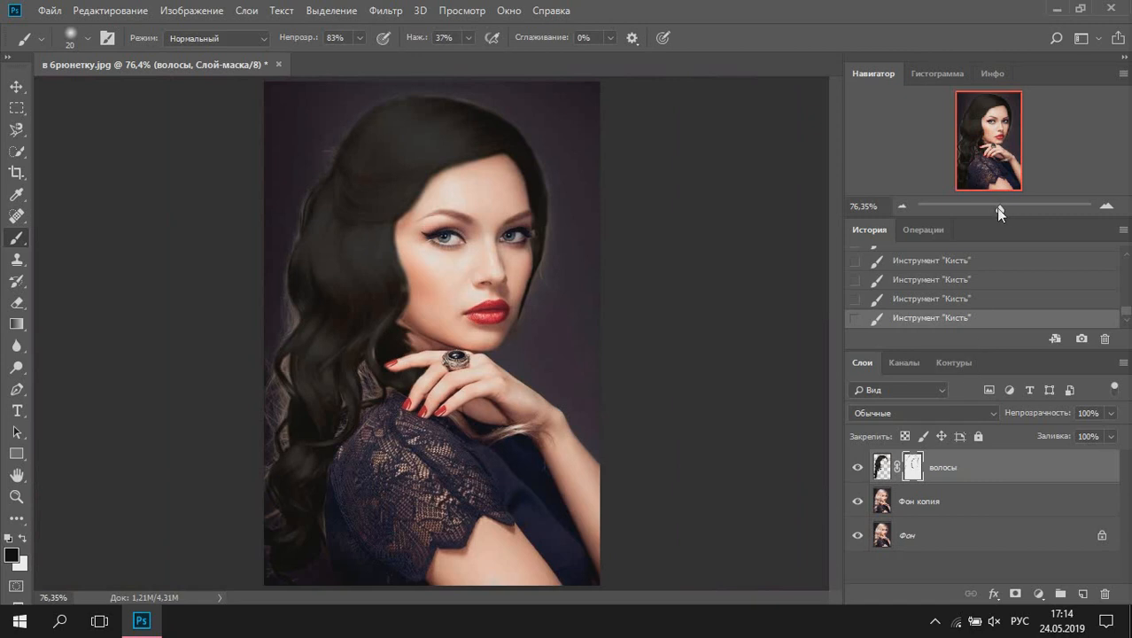
Step: Swap the foreground and background colours so white is the painting colour, and inspect the masked hair edges
left_click_drag(999, 210, 1012, 209)
left_click(21, 539)
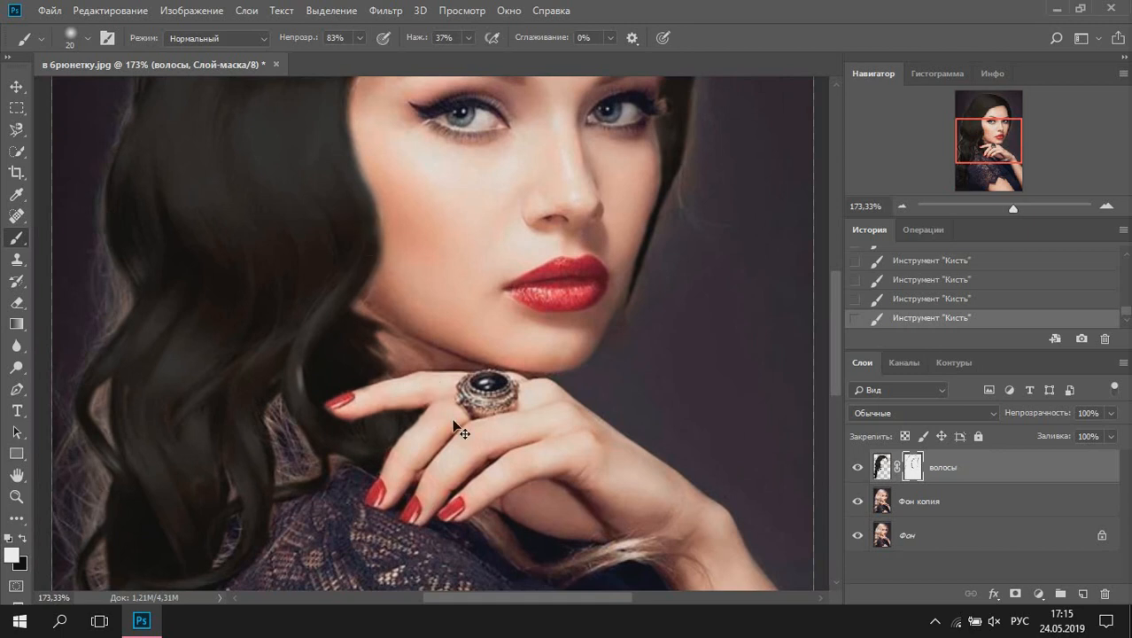
key("ctrl+0")
left_click_drag(999, 208, 1013, 208)
key("ctrl+0")
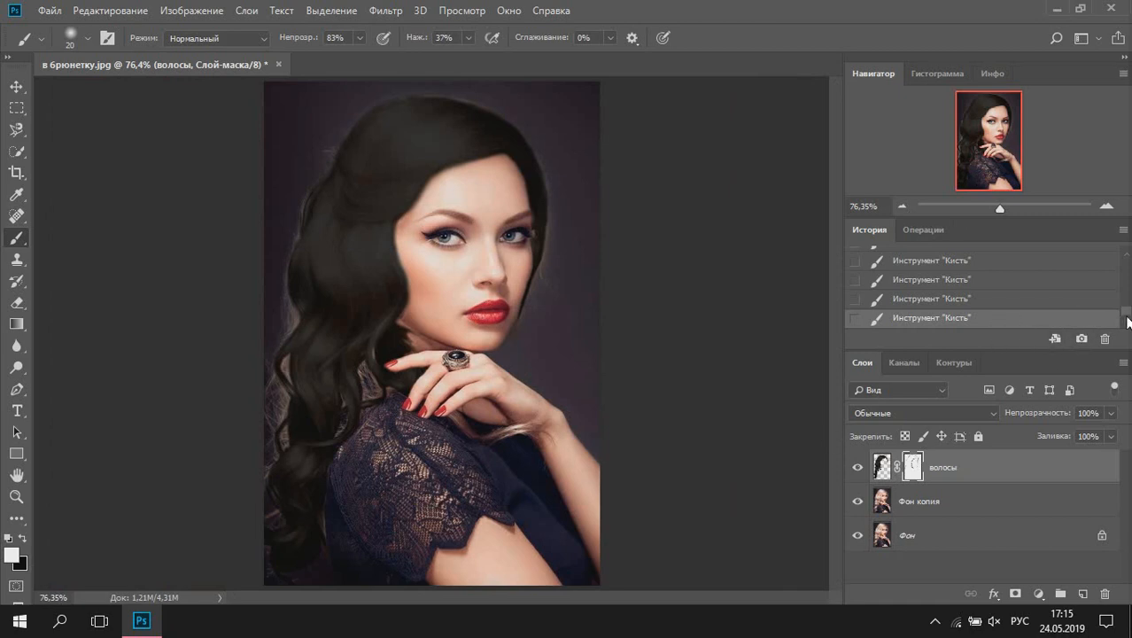
Step: Compare the original в брюнетку.jpg state with Снимок 1 in the history, ending on Снимок 1
left_click_drag(1128, 314, 1096, 276)
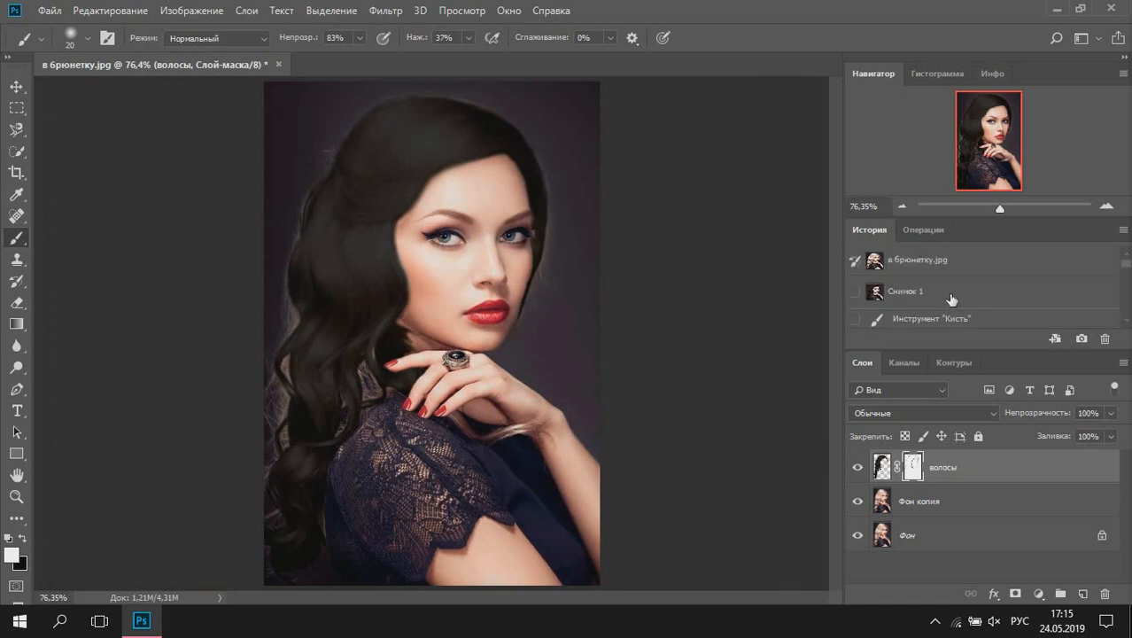
left_click(1011, 303)
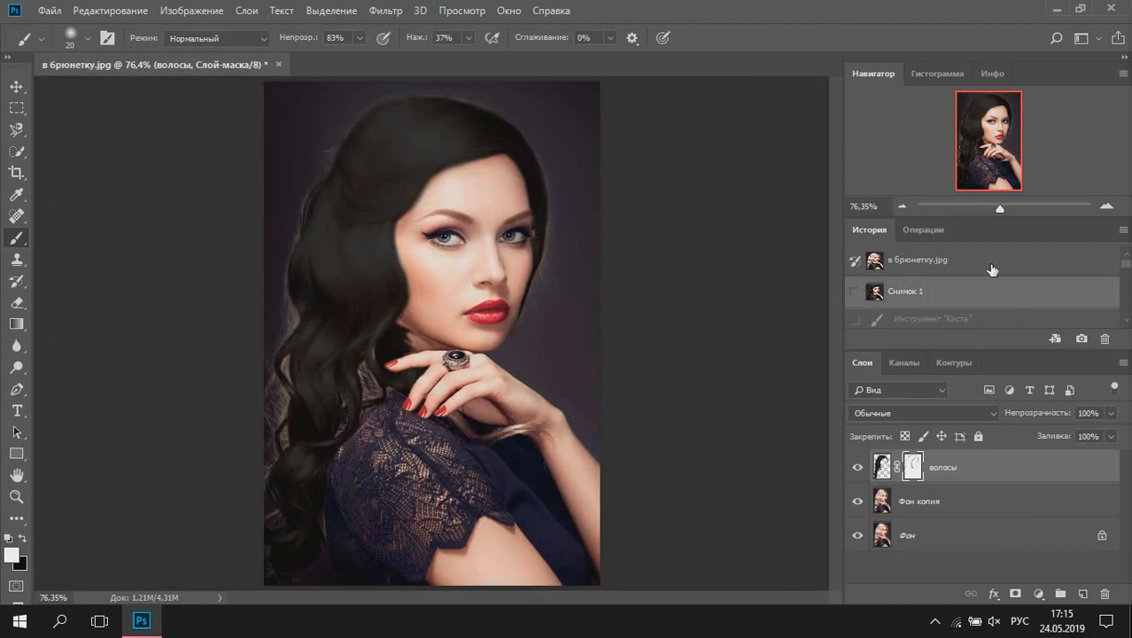
left_click(992, 270)
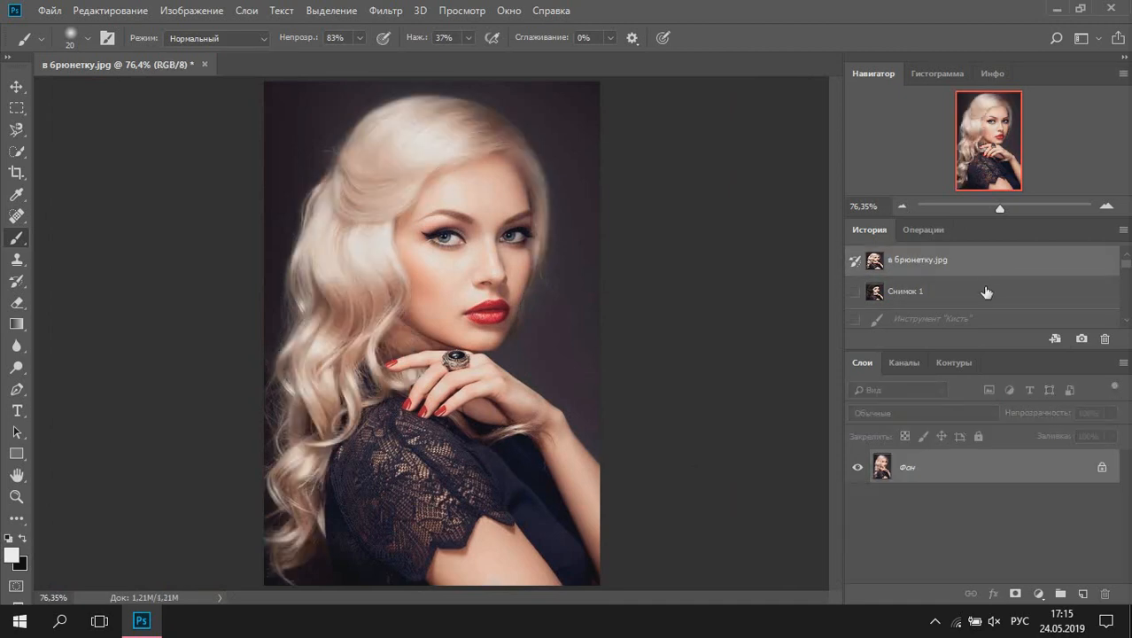
left_click(986, 292)
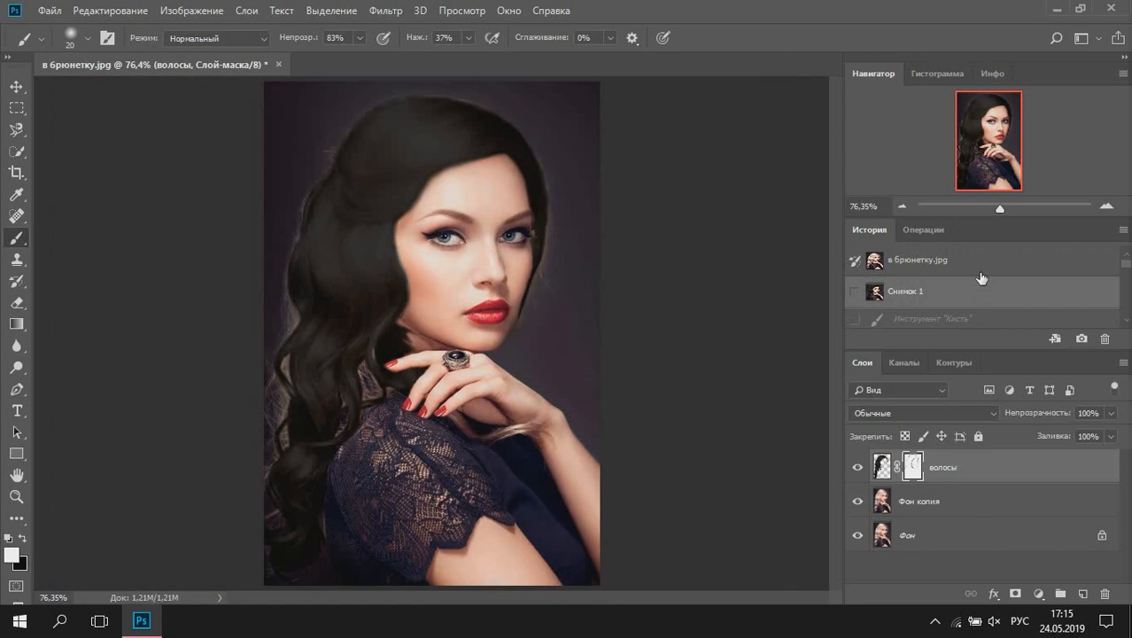
left_click(982, 274)
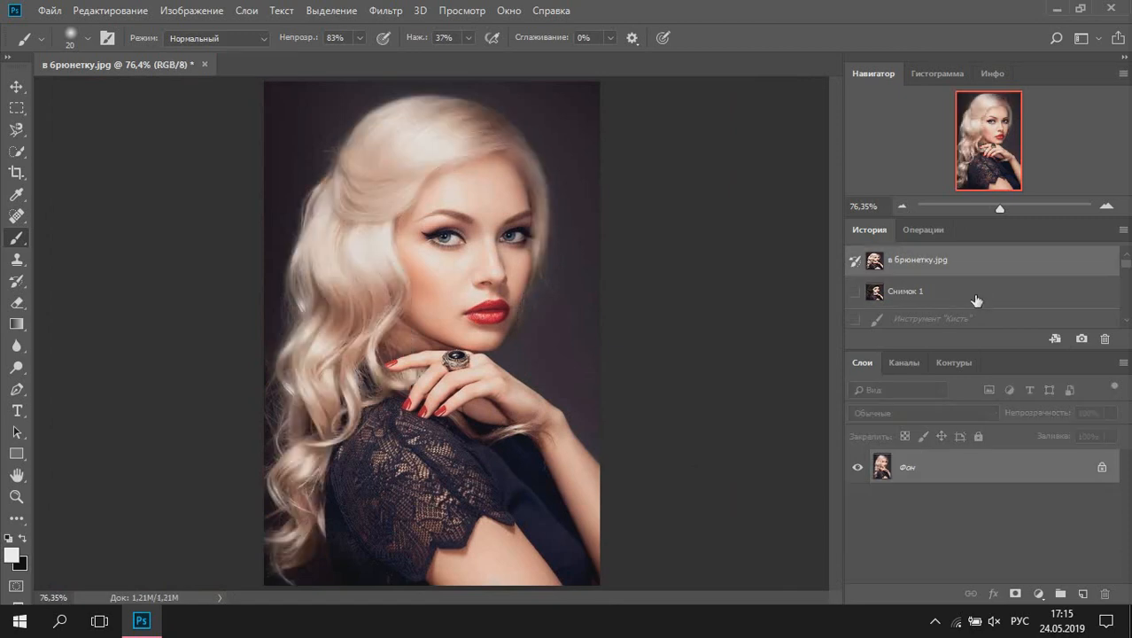
left_click(975, 301)
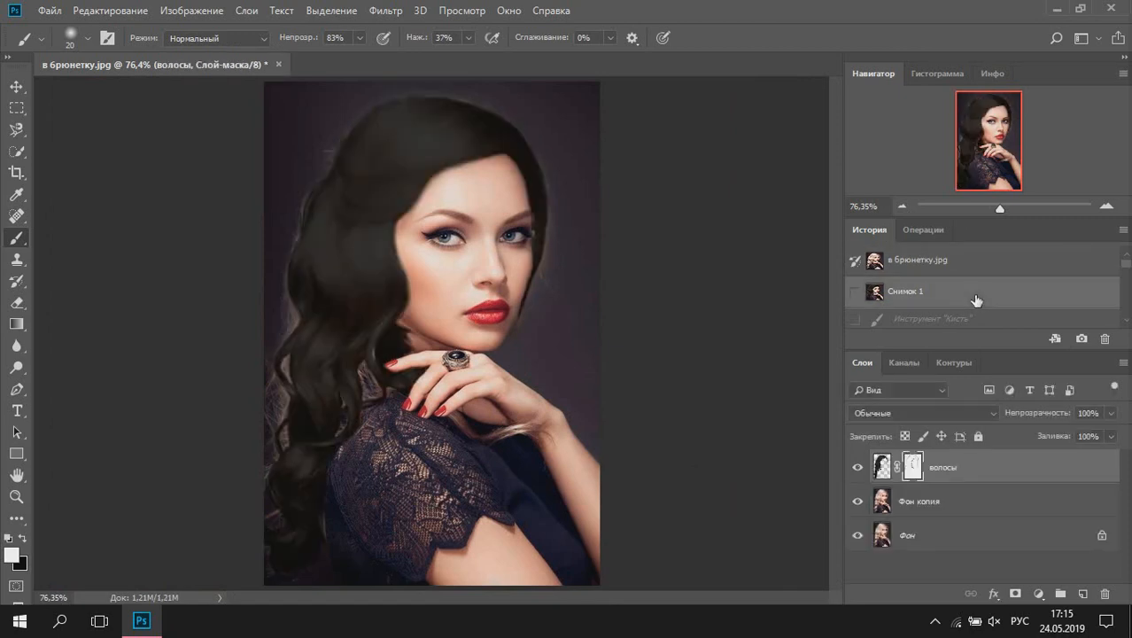